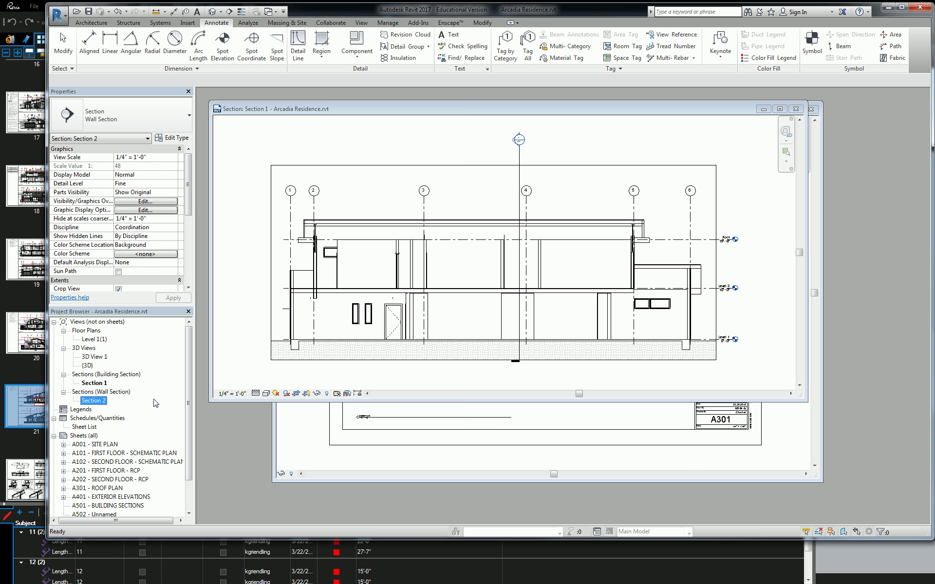
Open sheet A501 - BUILDING SECTIONS in an offset window and bring sheet A301 - ROOF PLAN to the front.
{"action": "double_click", "coordinate": [117, 510]}
{"action": "left_click_drag", "start_coordinate": [571, 109], "coordinate": [662, 215]}
{"action": "left_click", "coordinate": [296, 417]}
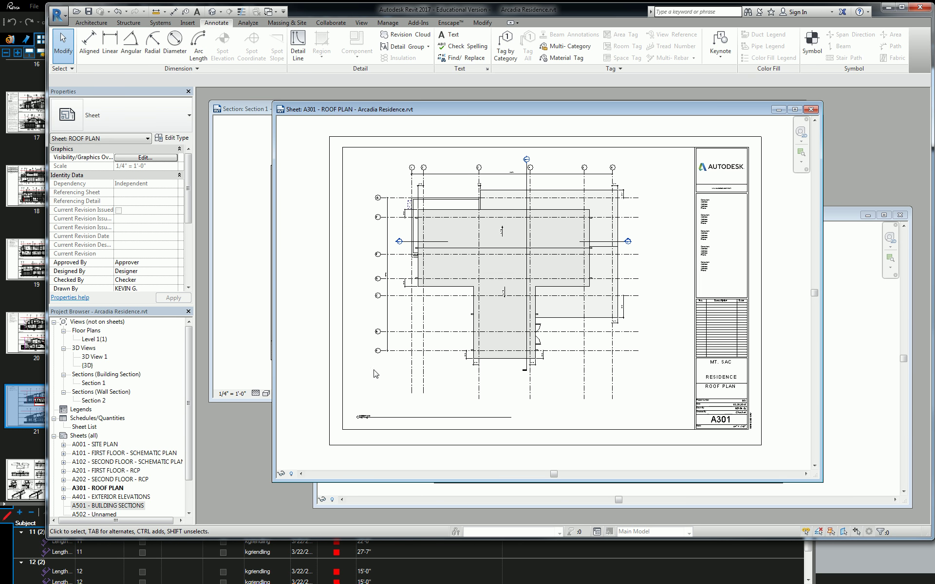
In the roof plan viewport, change the vertical section marker's type to Building Section.
{"action": "double_click", "coordinate": [490, 312]}
{"action": "left_click", "coordinate": [526, 182]}
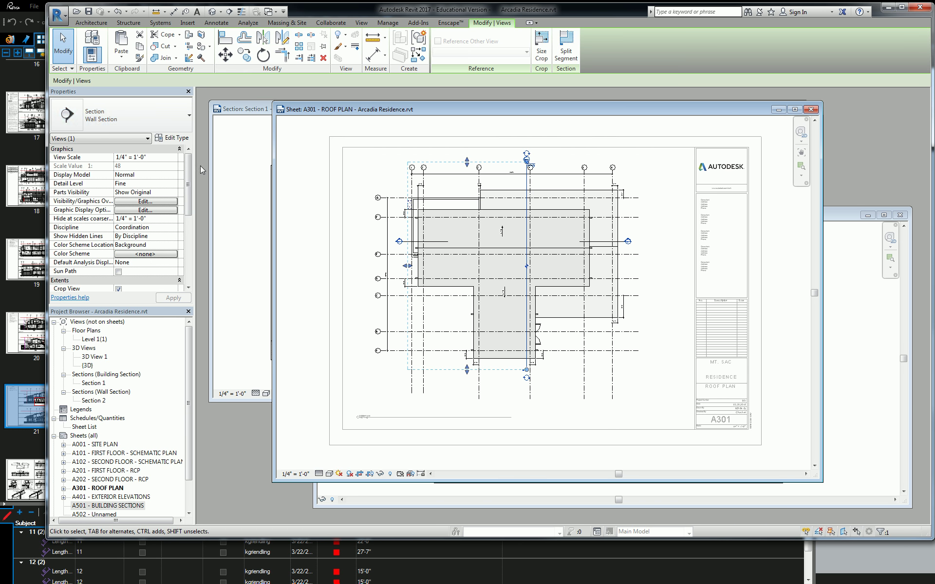
{"action": "left_click", "coordinate": [146, 116]}
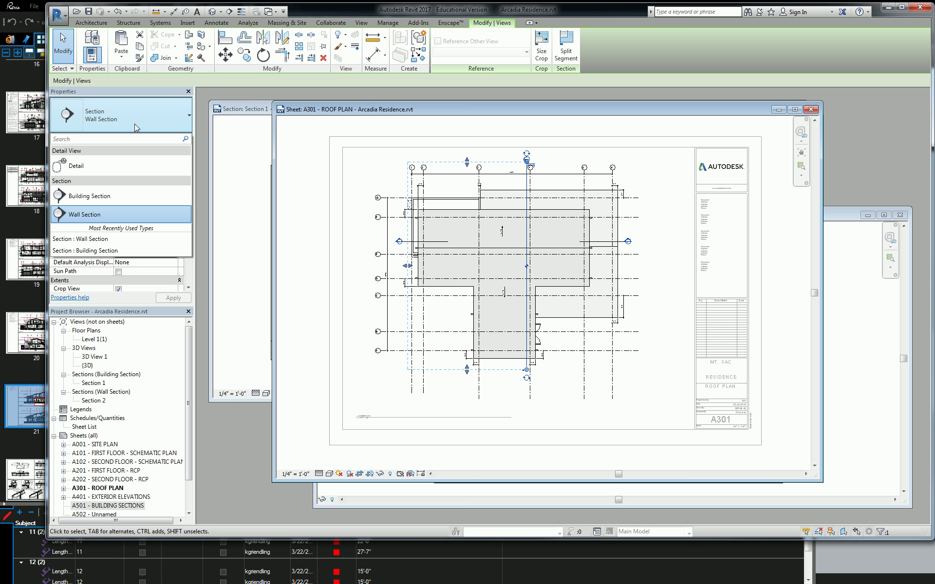
{"action": "left_click", "coordinate": [134, 124]}
{"action": "left_click", "coordinate": [141, 122]}
{"action": "left_click", "coordinate": [94, 196]}
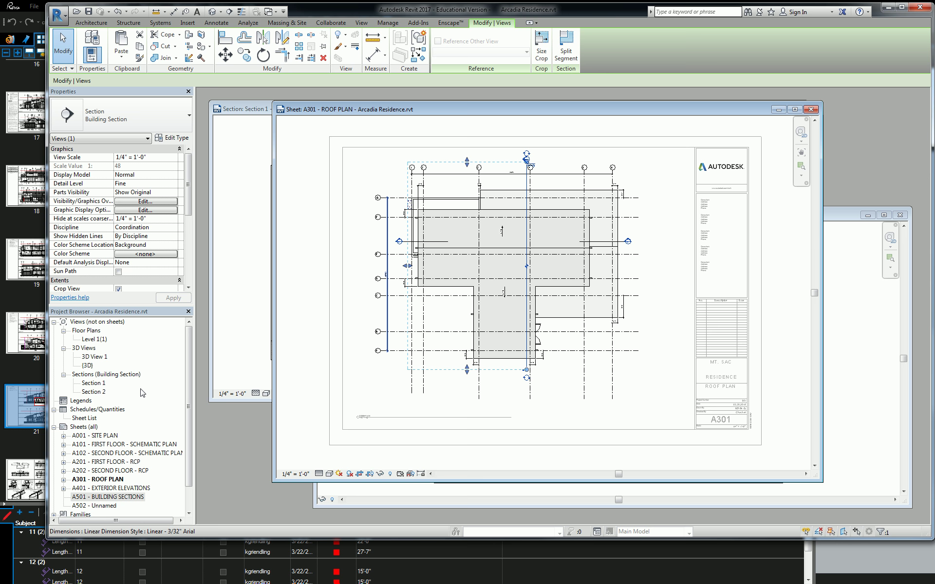
Return to sheet A501 - BUILDING SECTIONS and set its guide grid to None.
{"action": "left_click", "coordinate": [847, 389]}
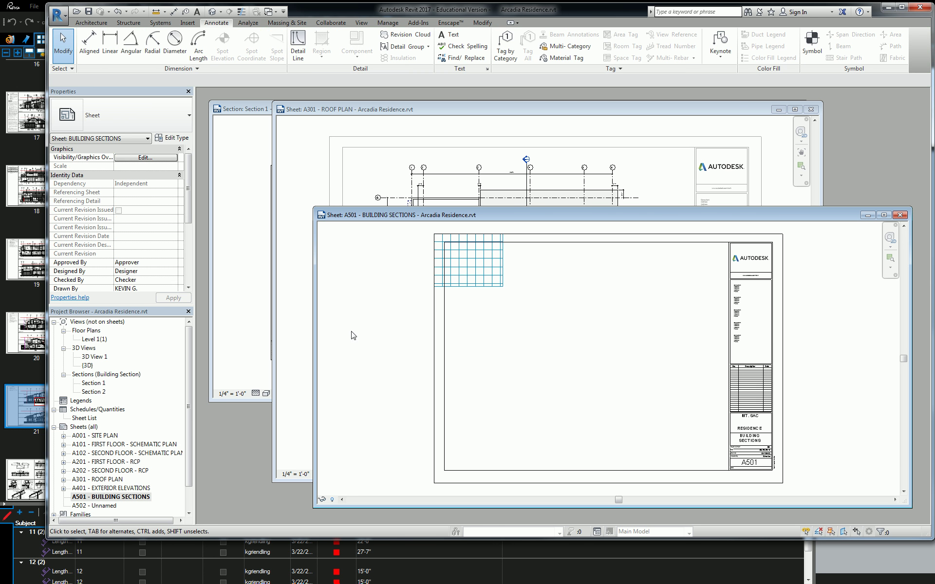
{"action": "left_click_drag", "start_coordinate": [184, 195], "coordinate": [192, 276]}
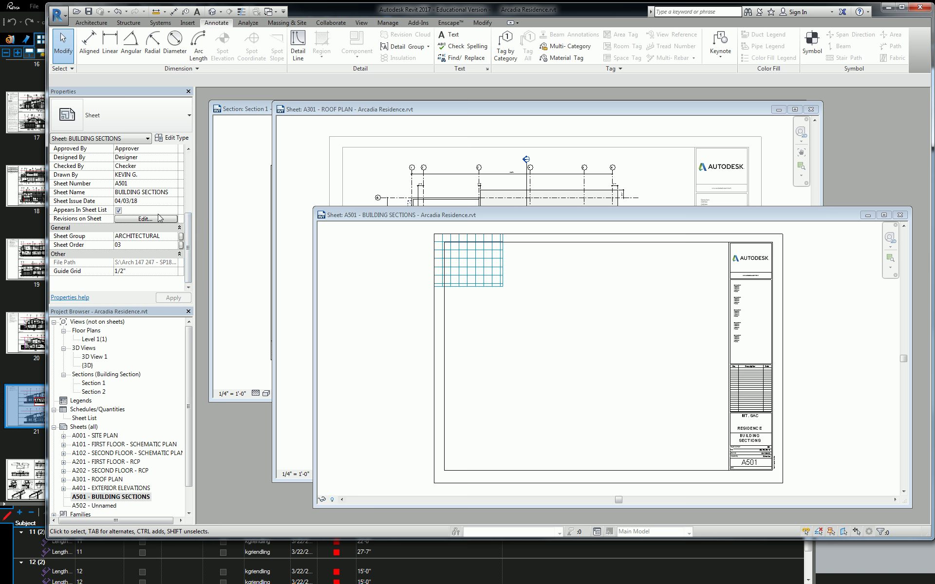
{"action": "left_click", "coordinate": [175, 271]}
{"action": "left_click", "coordinate": [141, 280]}
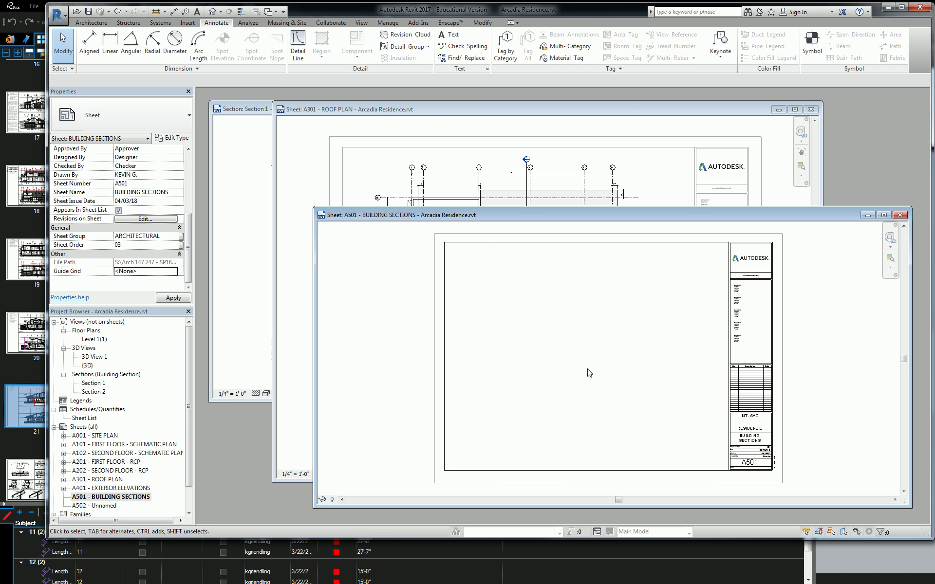
Place Section 1 in the upper half of sheet A501 and Section 2 below it, roughly aligned.
{"action": "left_click_drag", "start_coordinate": [94, 384], "coordinate": [581, 305]}
{"action": "left_click", "coordinate": [589, 306]}
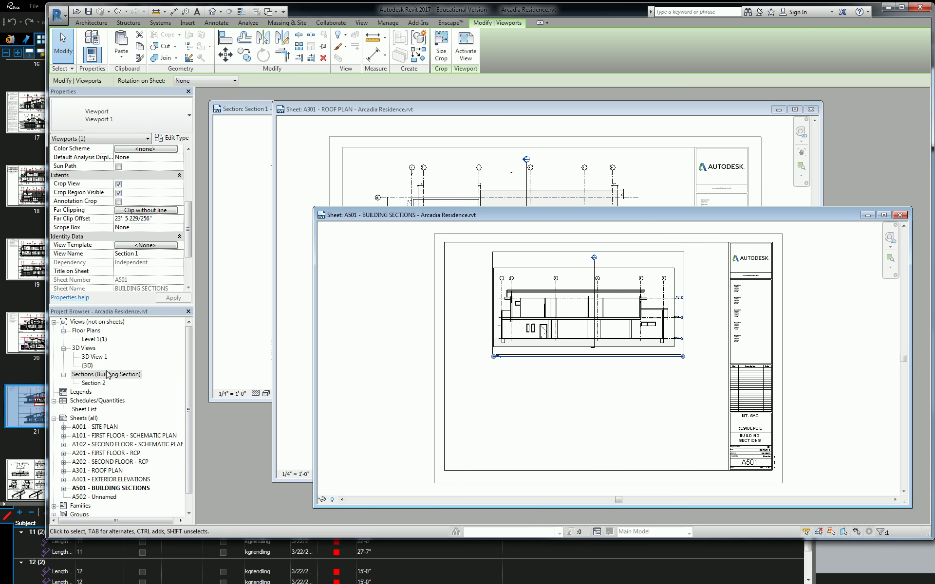
{"action": "left_click_drag", "start_coordinate": [94, 383], "coordinate": [508, 388]}
{"action": "left_click", "coordinate": [582, 412]}
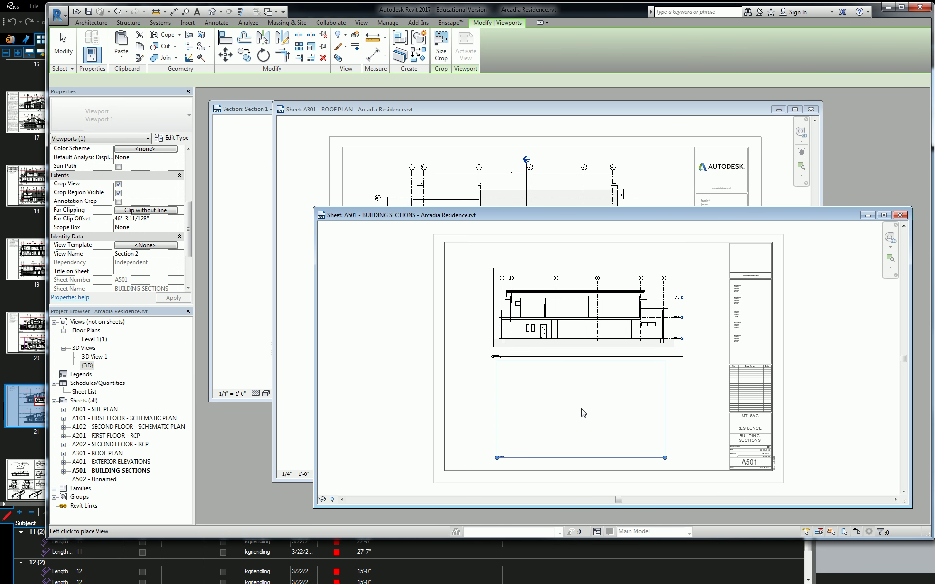
{"action": "left_click_drag", "start_coordinate": [583, 414], "coordinate": [600, 391]}
Draw a horizontal thin detail line from the midpoint of the sheet's inner border across to the title block, splitting the drawing area in half.
{"action": "left_click", "coordinate": [602, 323]}
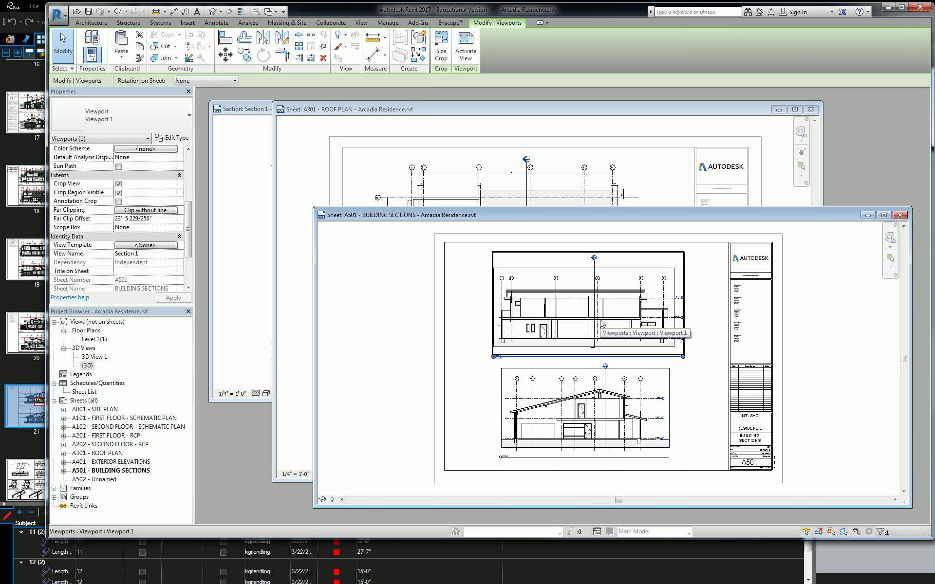
{"action": "key", "text": "d"}
{"action": "key", "text": "l"}
{"action": "key", "text": "Escape"}
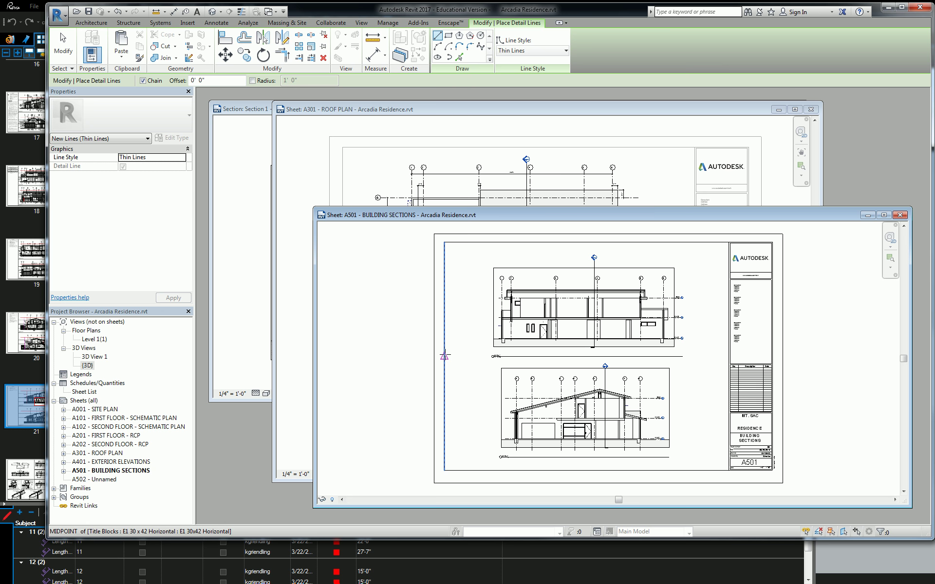
{"action": "left_click", "coordinate": [444, 356]}
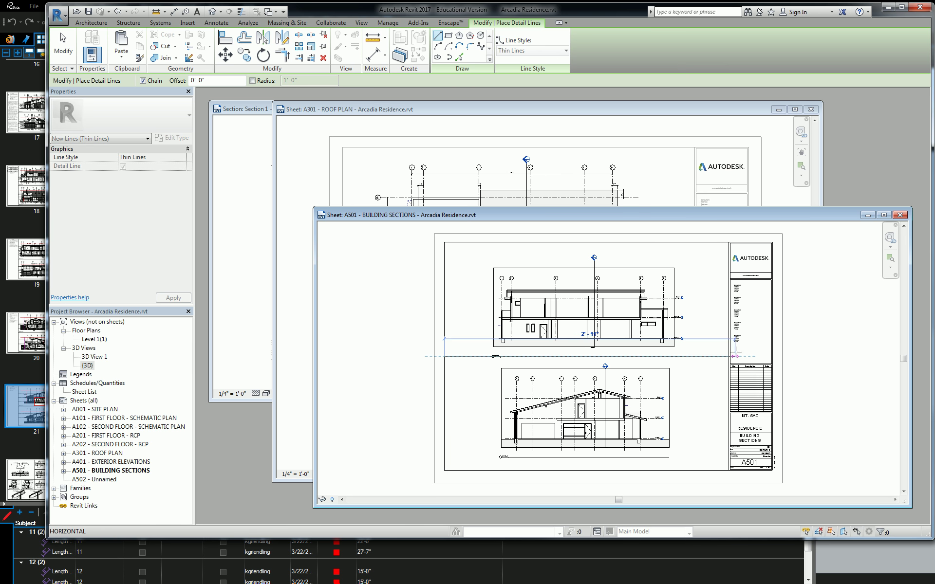
{"action": "left_click", "coordinate": [729, 355]}
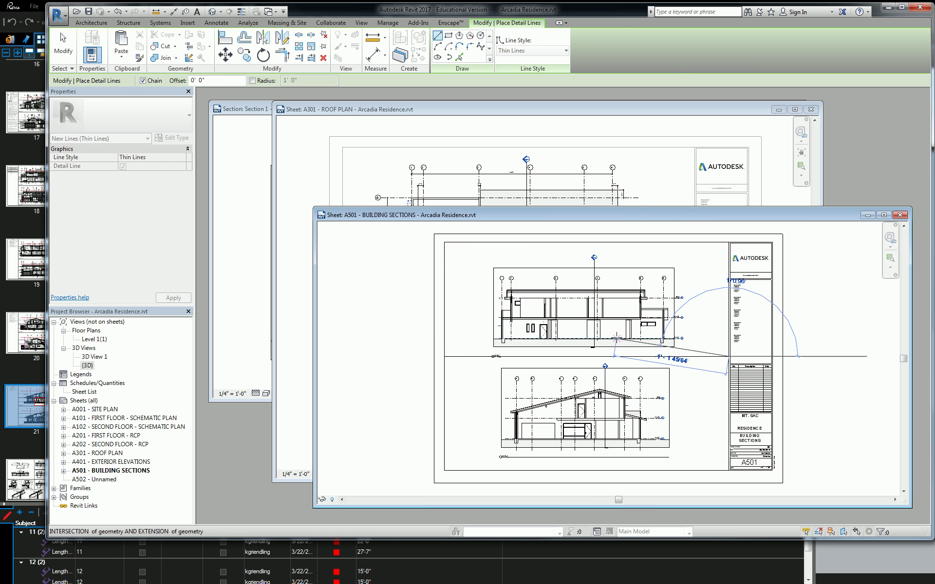
{"action": "key", "text": "Escape"}
{"action": "key", "text": "Escape"}
Move the Section 1 viewport up and the Section 2 viewport slightly down so each sits centred in its half.
{"action": "left_click", "coordinate": [617, 319]}
{"action": "left_click_drag", "start_coordinate": [618, 305], "coordinate": [618, 295]}
{"action": "left_click_drag", "start_coordinate": [600, 379], "coordinate": [600, 383]}
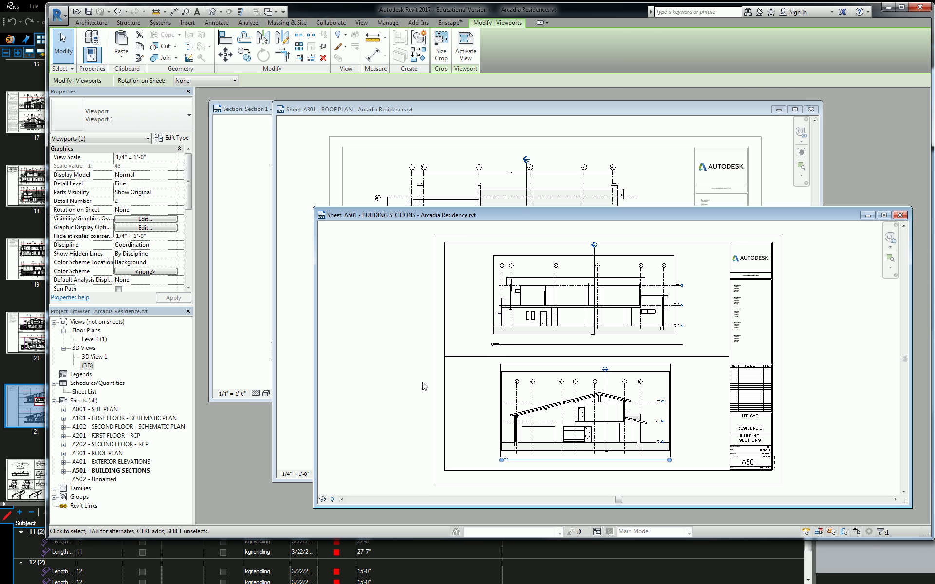
{"action": "left_click", "coordinate": [422, 386]}
Activate the Section 1 view and shorten its vertical section marker, with the head just above the roof and the tail within the earth fill.
{"action": "double_click", "coordinate": [612, 298]}
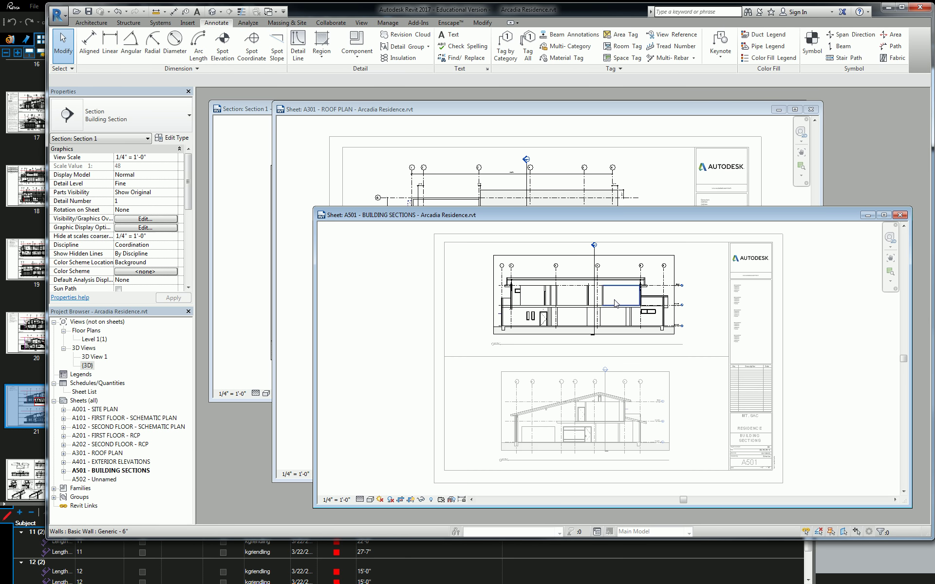
{"action": "scroll", "coordinate": [584, 251], "scroll_direction": "up", "scroll_amount": 3}
{"action": "middle_click_drag", "start_coordinate": [619, 285], "coordinate": [567, 304]}
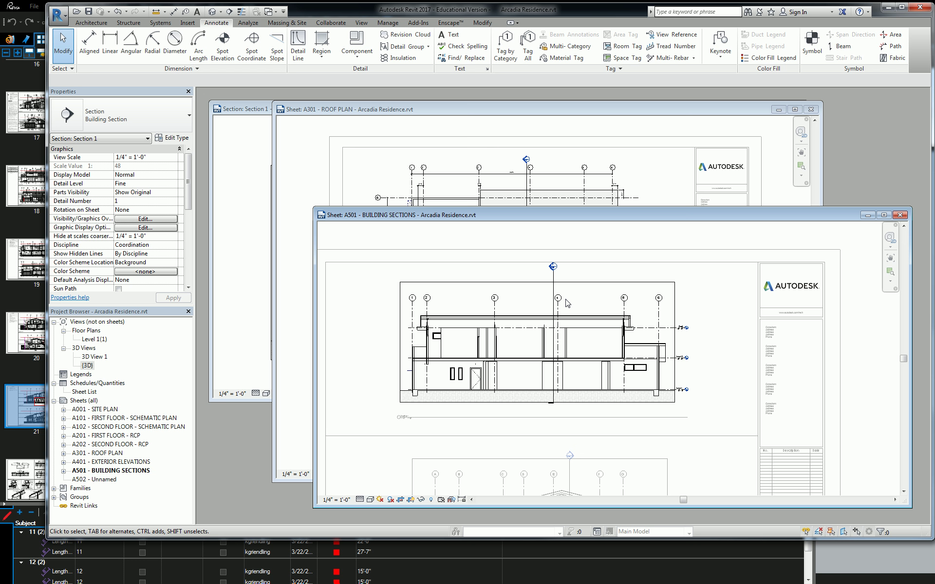
{"action": "scroll", "coordinate": [552, 303], "scroll_direction": "up", "scroll_amount": 2}
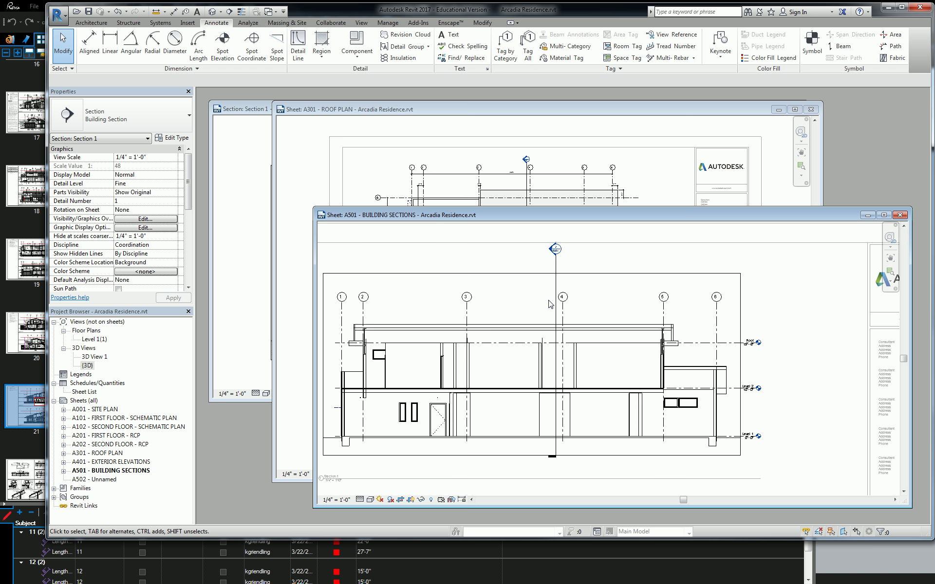
{"action": "left_click", "coordinate": [558, 269]}
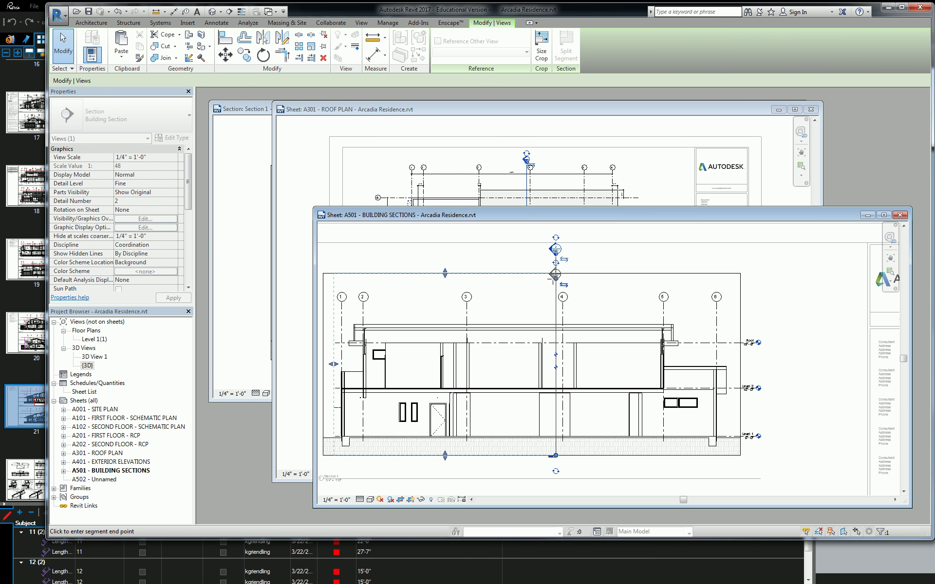
{"action": "left_click", "coordinate": [556, 310]}
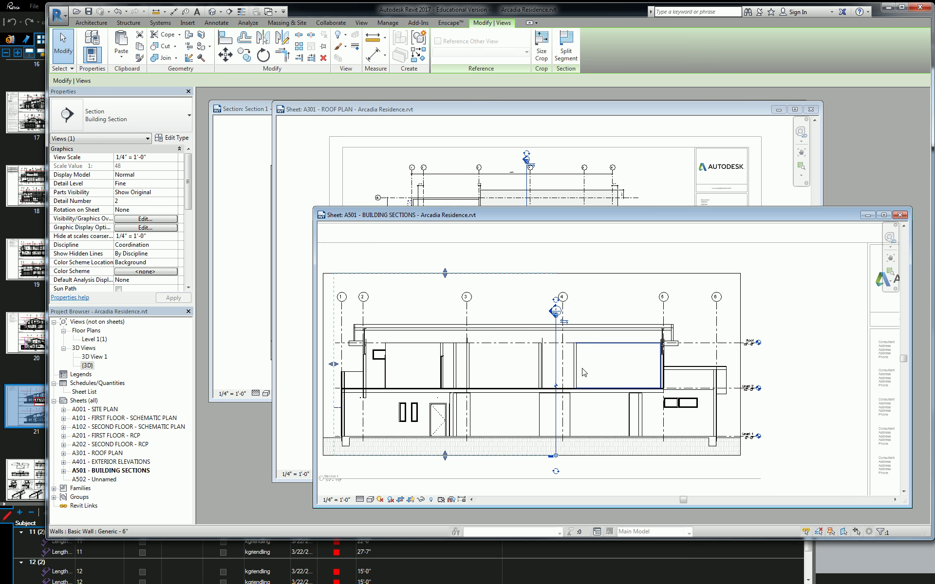
{"action": "left_click_drag", "start_coordinate": [555, 456], "coordinate": [555, 447]}
{"action": "middle_click_drag", "start_coordinate": [590, 448], "coordinate": [600, 431]}
{"action": "key", "text": "Escape"}
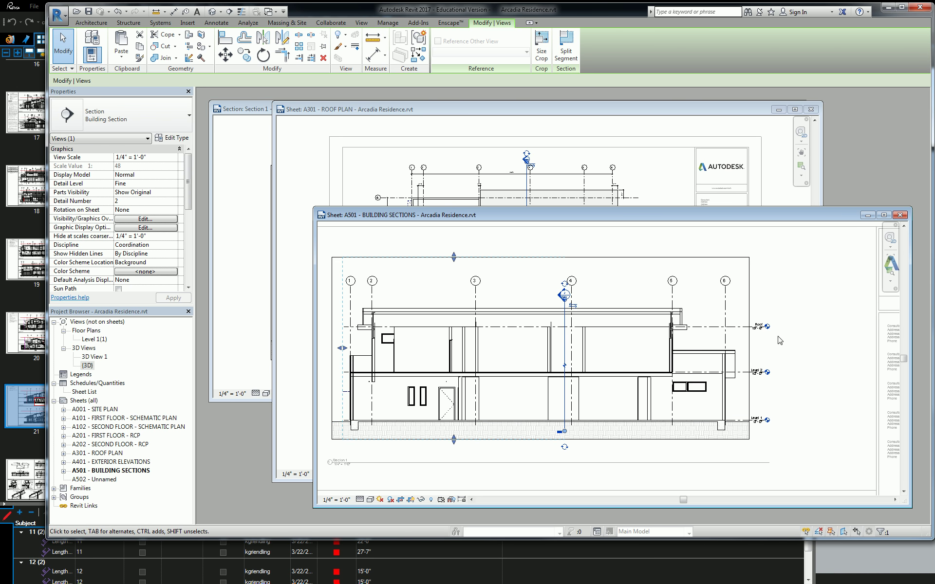
Hide the crop region of Section 1 and deactivate the view on sheet A501.
{"action": "middle_click_drag", "start_coordinate": [764, 344], "coordinate": [799, 324]}
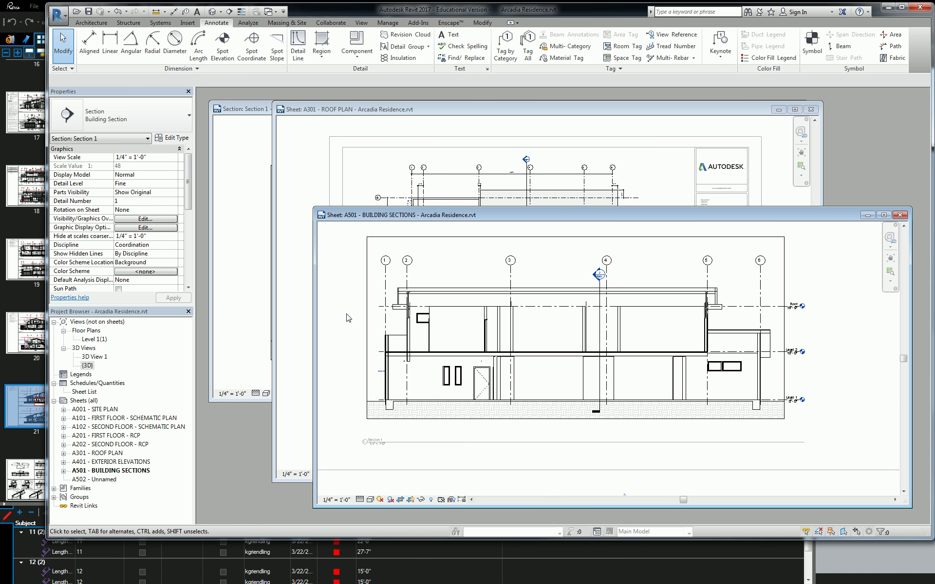
{"action": "middle_click_drag", "start_coordinate": [352, 338], "coordinate": [422, 342]}
{"action": "scroll", "coordinate": [405, 379], "scroll_direction": "down", "scroll_amount": 1}
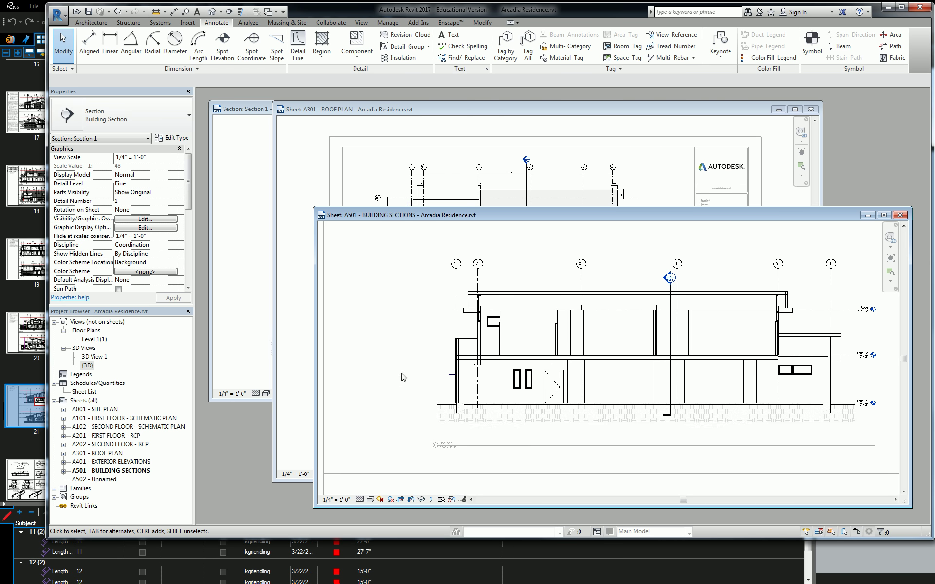
{"action": "scroll", "coordinate": [419, 365], "scroll_direction": "down", "scroll_amount": 2}
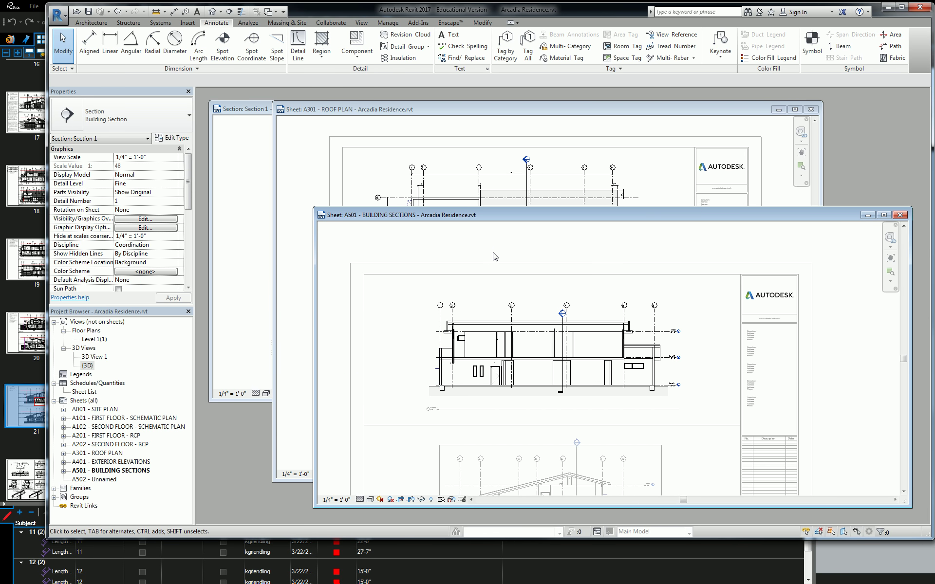
{"action": "left_click", "coordinate": [298, 268]}
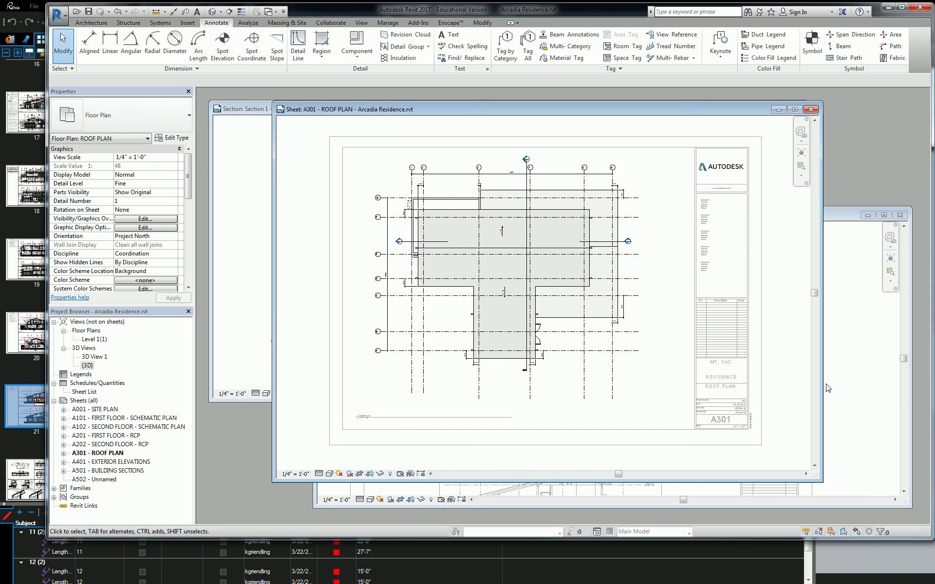
{"action": "left_click", "coordinate": [838, 373]}
{"action": "double_click", "coordinate": [849, 355]}
{"action": "left_click", "coordinate": [615, 352]}
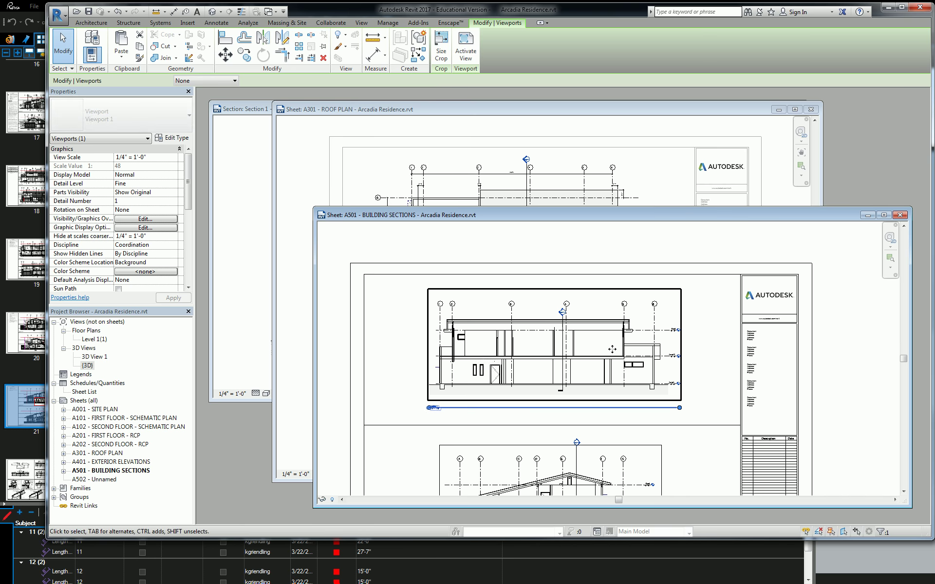
{"action": "left_click", "coordinate": [408, 351]}
Activate the Section 2 view and shorten its vertical section marker, with the head just above the roof ridge and the tail within the earth fill.
{"action": "middle_click_drag", "start_coordinate": [572, 303], "coordinate": [681, 280]}
{"action": "scroll", "coordinate": [682, 281], "scroll_direction": "down", "scroll_amount": 2}
{"action": "mouse_move", "coordinate": [678, 422]}
{"action": "middle_mouse_down"}
{"action": "mouse_move", "coordinate": [694, 389]}
{"action": "mouse_move", "coordinate": [642, 364]}
{"action": "middle_mouse_up"}
{"action": "scroll", "coordinate": [642, 364], "scroll_direction": "up", "scroll_amount": 3}
{"action": "double_click", "coordinate": [643, 364]}
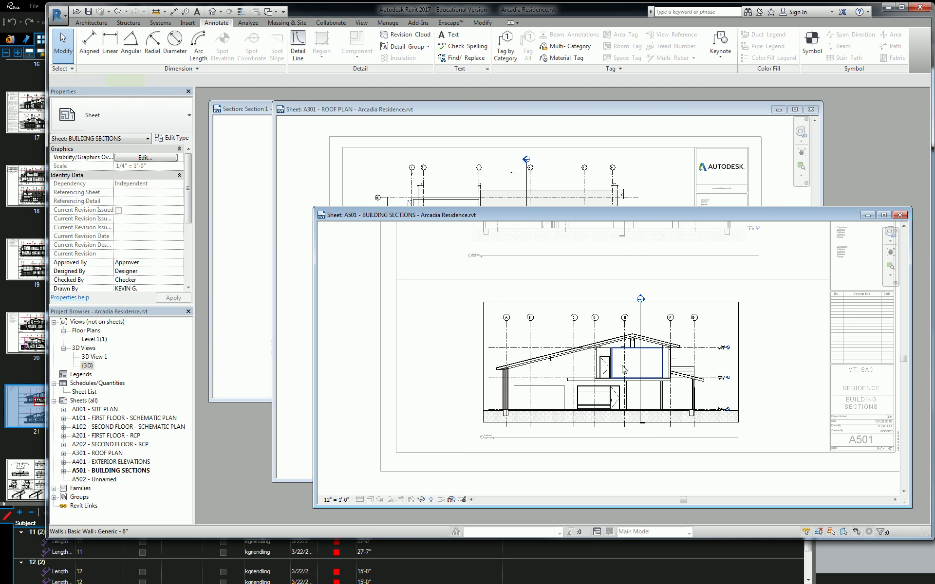
{"action": "left_click", "coordinate": [641, 314]}
{"action": "scroll", "coordinate": [640, 303], "scroll_direction": "up", "scroll_amount": 2}
{"action": "left_click_drag", "start_coordinate": [640, 303], "coordinate": [641, 346]}
{"action": "middle_click_drag", "start_coordinate": [640, 349], "coordinate": [640, 284]}
{"action": "scroll", "coordinate": [624, 436], "scroll_direction": "up", "scroll_amount": 3}
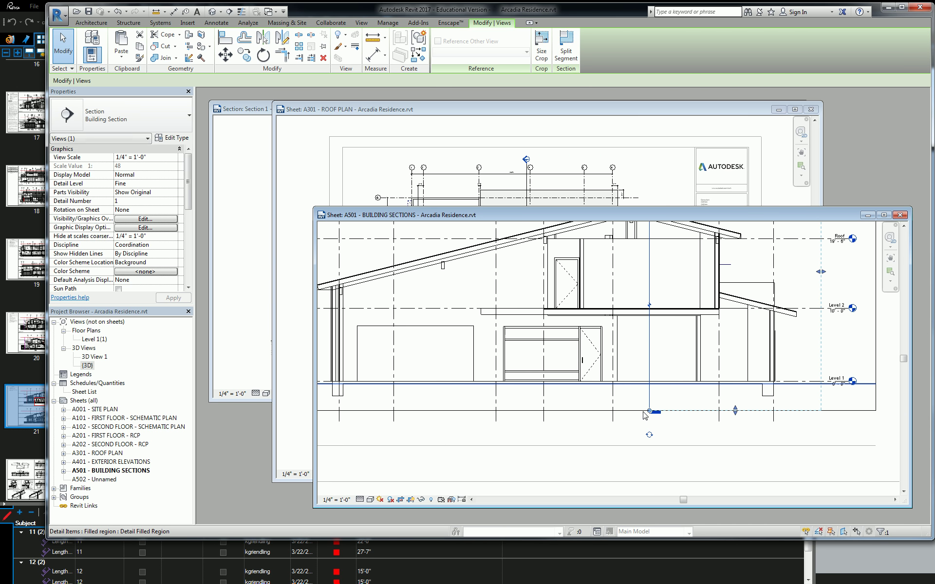
{"action": "left_click_drag", "start_coordinate": [649, 411], "coordinate": [649, 397]}
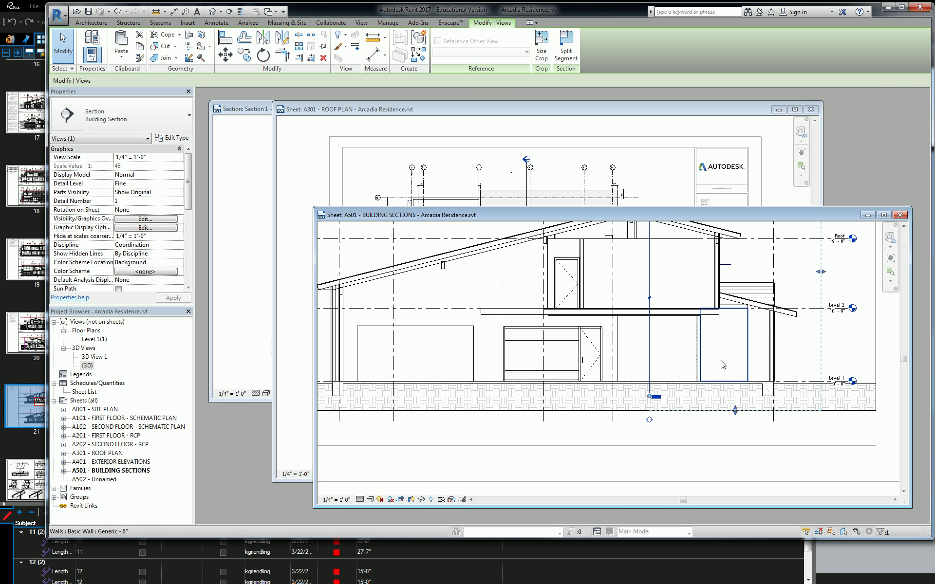
Shorten the lower ends of the gridlines in Section 2 so they stop within the earth fill.
{"action": "left_click", "coordinate": [721, 424]}
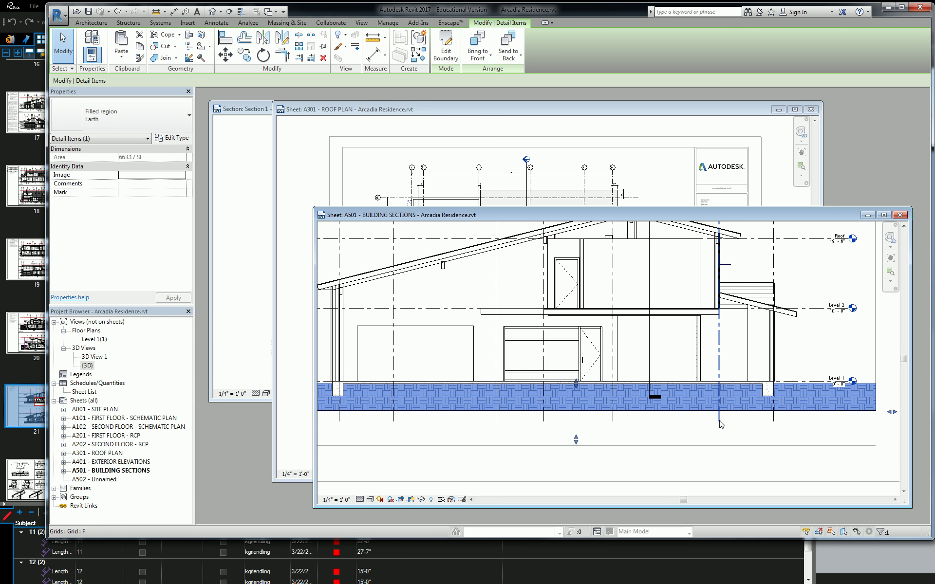
{"action": "left_click", "coordinate": [718, 400]}
{"action": "left_click_drag", "start_coordinate": [717, 401], "coordinate": [718, 403]}
{"action": "scroll", "coordinate": [717, 403], "scroll_direction": "down", "scroll_amount": 2}
{"action": "middle_click_drag", "start_coordinate": [674, 291], "coordinate": [664, 325]}
{"action": "scroll", "coordinate": [686, 316], "scroll_direction": "up", "scroll_amount": 3}
{"action": "key", "text": "Escape"}
Hide the crop region of Section 2 and deactivate the view on sheet A501.
{"action": "scroll", "coordinate": [716, 340], "scroll_direction": "down", "scroll_amount": 4}
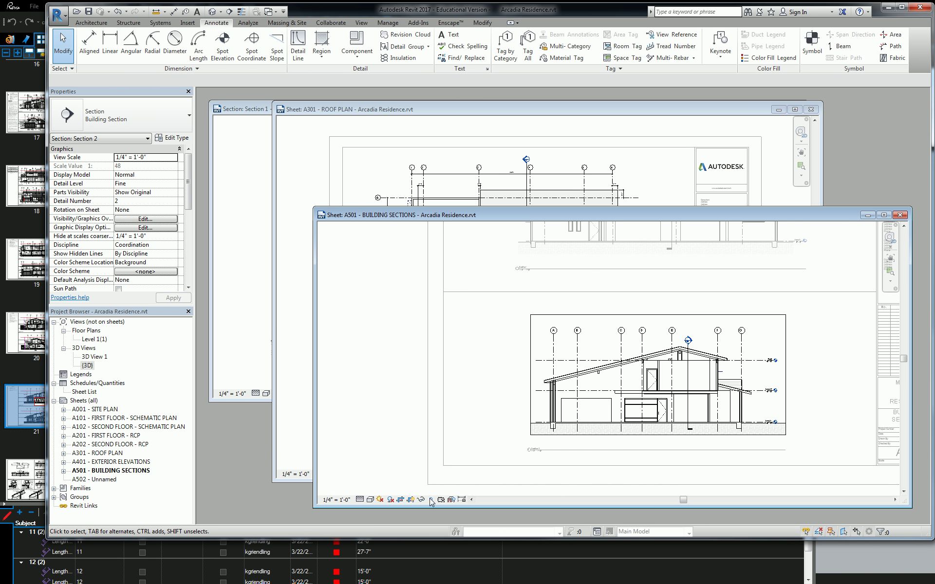
{"action": "scroll", "coordinate": [549, 373], "scroll_direction": "down", "scroll_amount": 1}
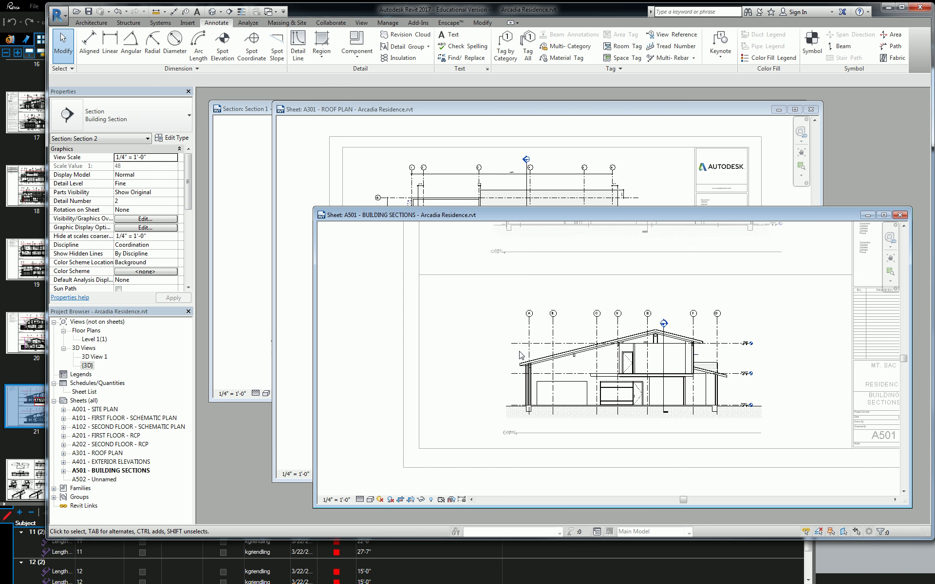
{"action": "scroll", "coordinate": [432, 337], "scroll_direction": "down", "scroll_amount": 1}
{"action": "left_click", "coordinate": [579, 346]}
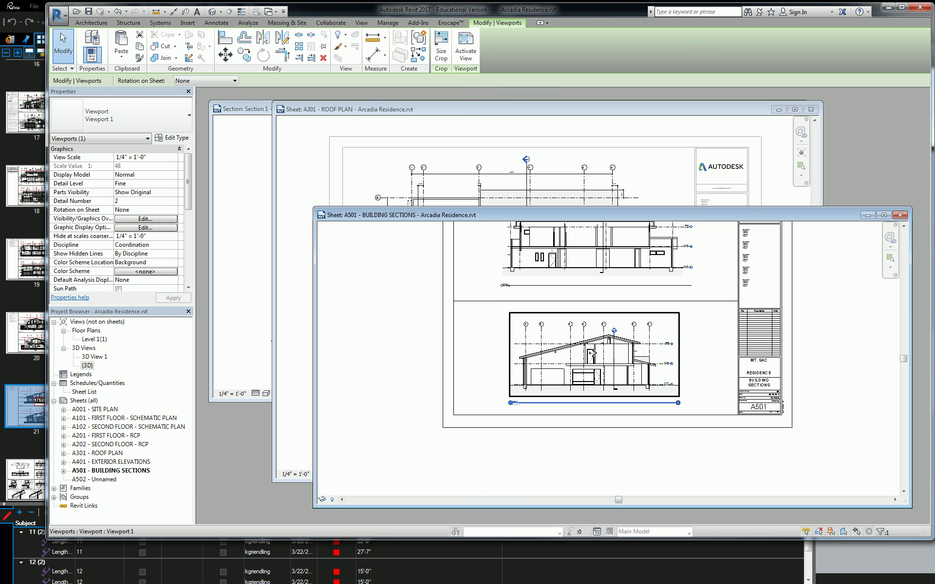
{"action": "key", "text": "alt+Tab"}
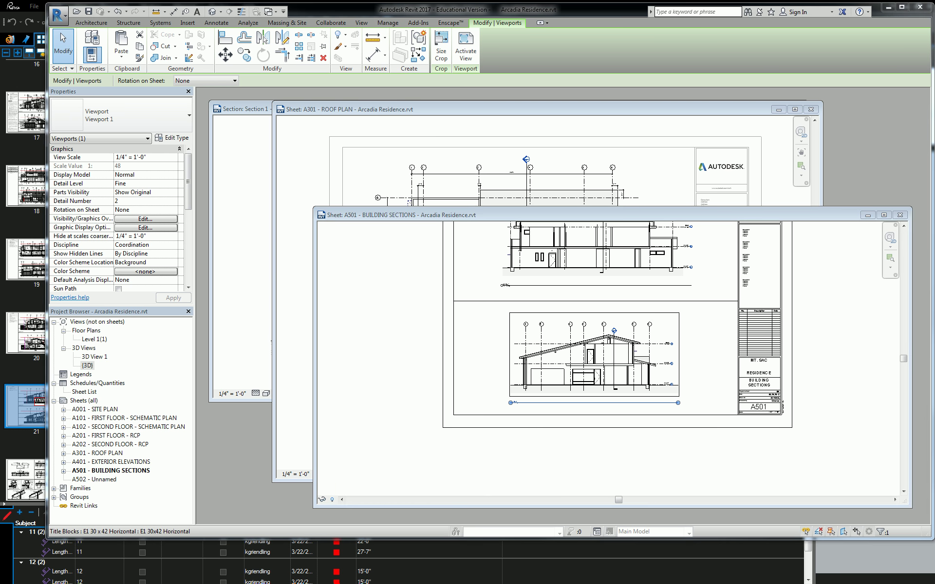
{"action": "key", "text": "alt+Tab"}
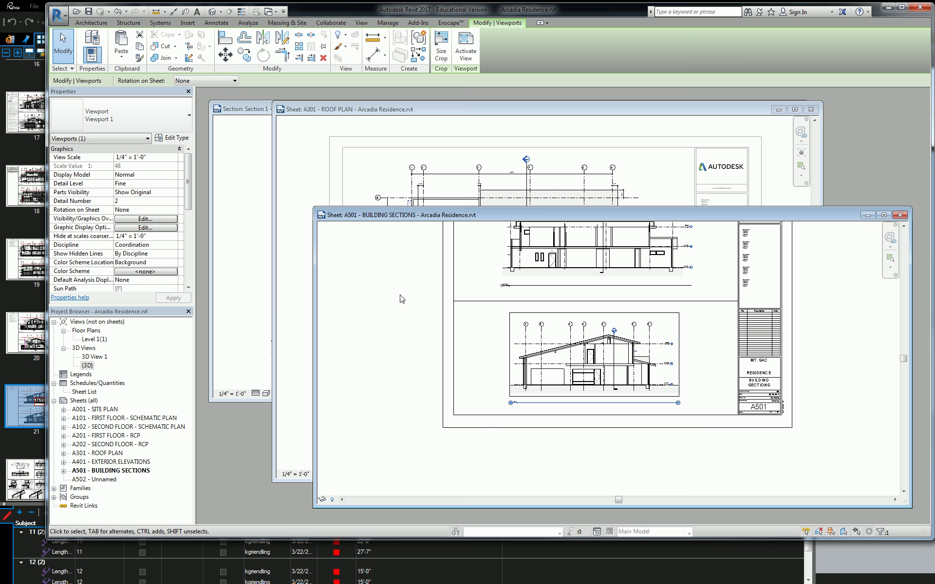
{"action": "scroll", "coordinate": [563, 361], "scroll_direction": "up", "scroll_amount": 4}
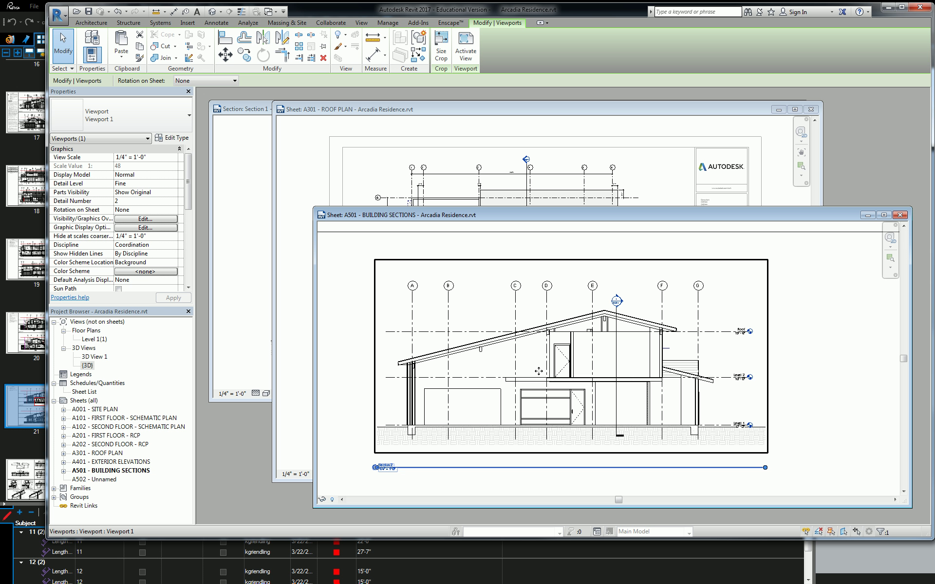
Activate the Section 2 view on sheet A501 and start batt insulation with a width of 5.5 inches.
{"action": "double_click", "coordinate": [498, 372]}
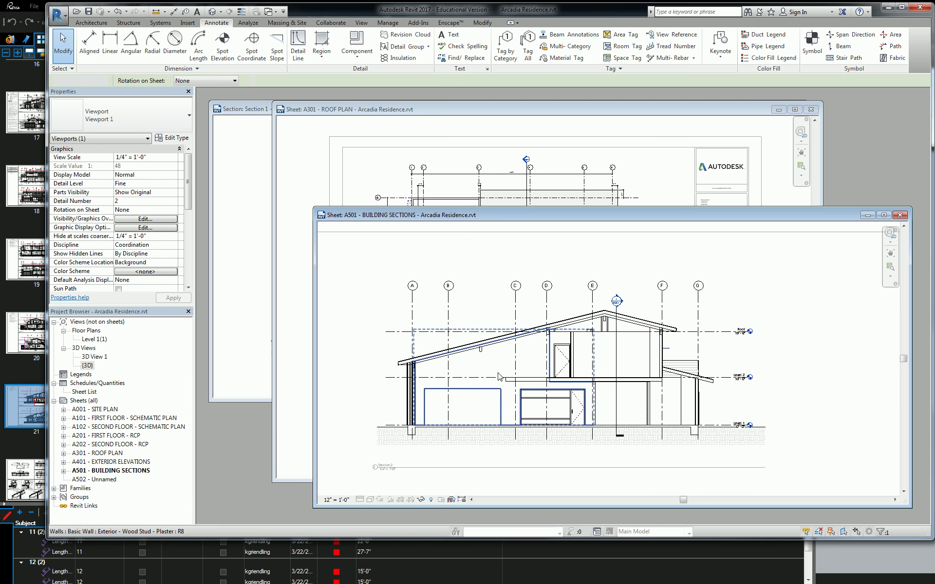
{"action": "scroll", "coordinate": [419, 391], "scroll_direction": "up", "scroll_amount": 4}
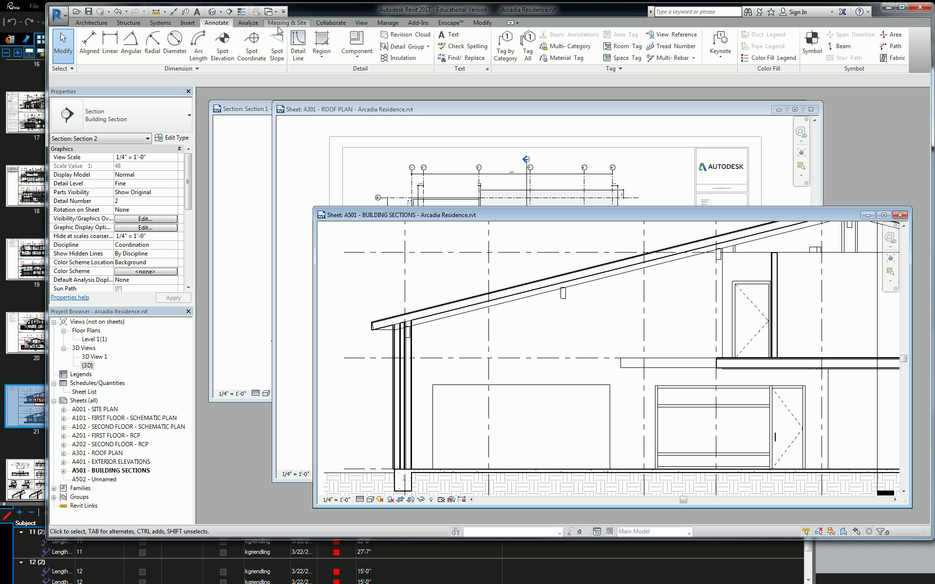
{"action": "left_click", "coordinate": [401, 59]}
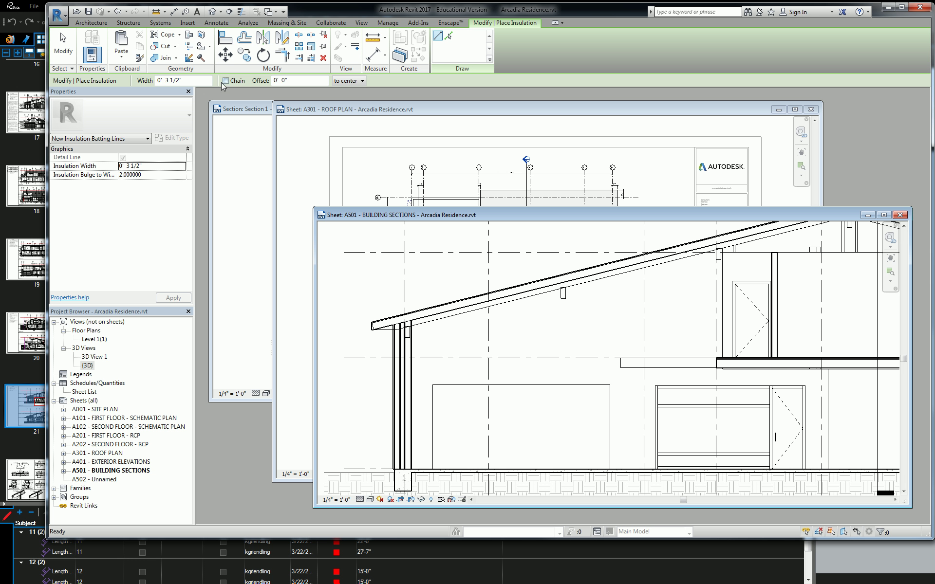
{"action": "middle_click_drag", "start_coordinate": [474, 368], "coordinate": [484, 344]}
{"action": "left_click_drag", "start_coordinate": [186, 81], "coordinate": [163, 80]}
{"action": "type", "text": "5.5"}
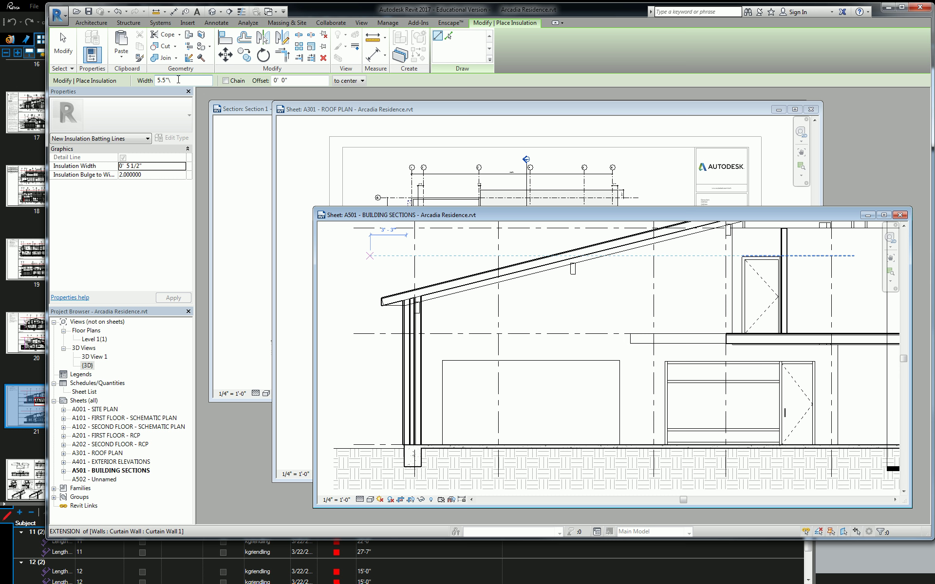
Draw the batt insulation inside the exterior wall at grid A, from the floor slab up to the underside of the beam.
{"action": "scroll", "coordinate": [461, 340], "scroll_direction": "up", "scroll_amount": 6}
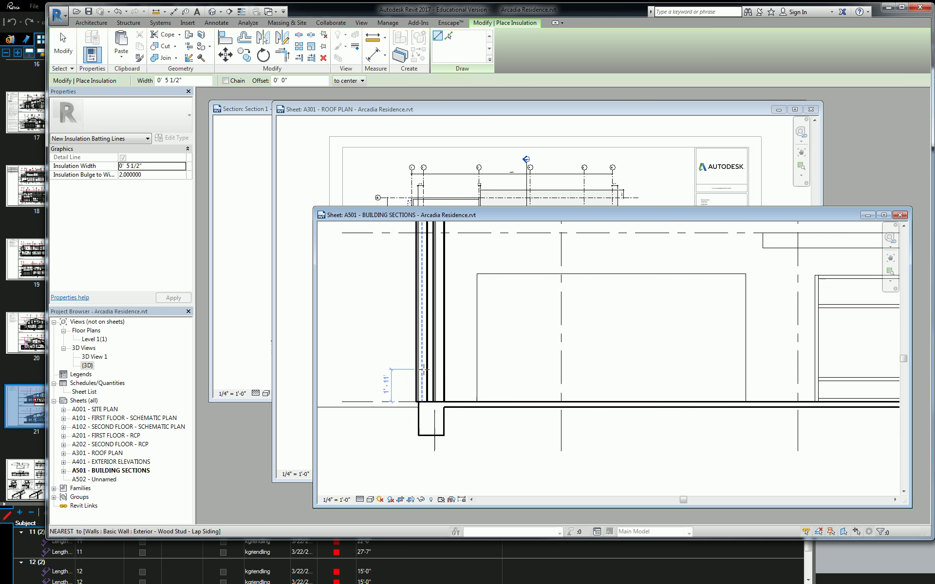
{"action": "scroll", "coordinate": [417, 454], "scroll_direction": "down", "scroll_amount": 2}
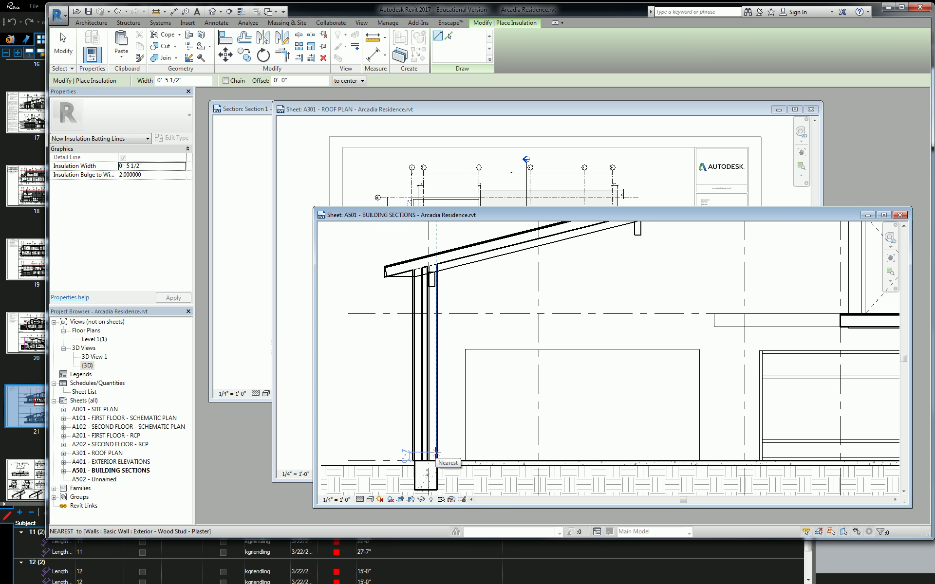
{"action": "scroll", "coordinate": [437, 453], "scroll_direction": "up", "scroll_amount": 2}
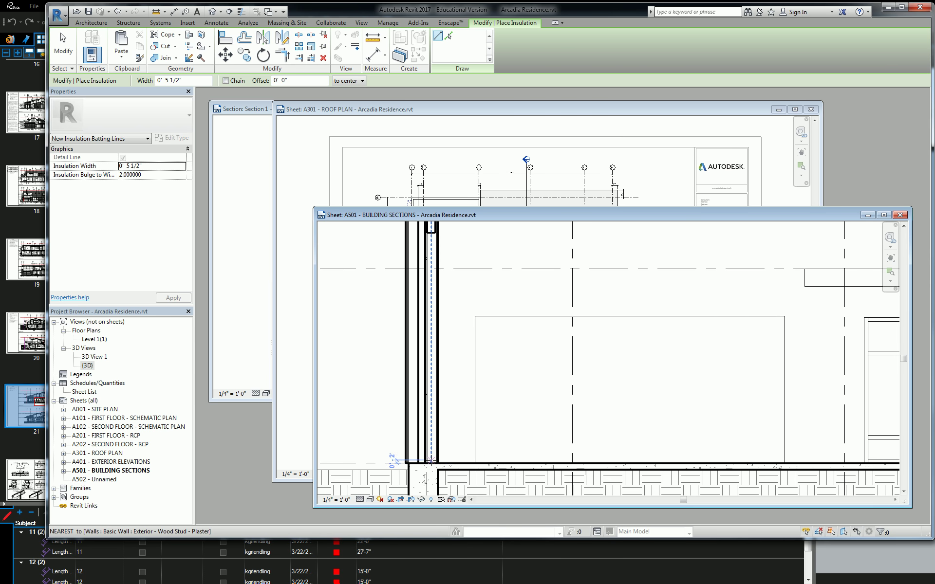
{"action": "left_click", "coordinate": [431, 460]}
{"action": "middle_click_drag", "start_coordinate": [440, 299], "coordinate": [448, 377]}
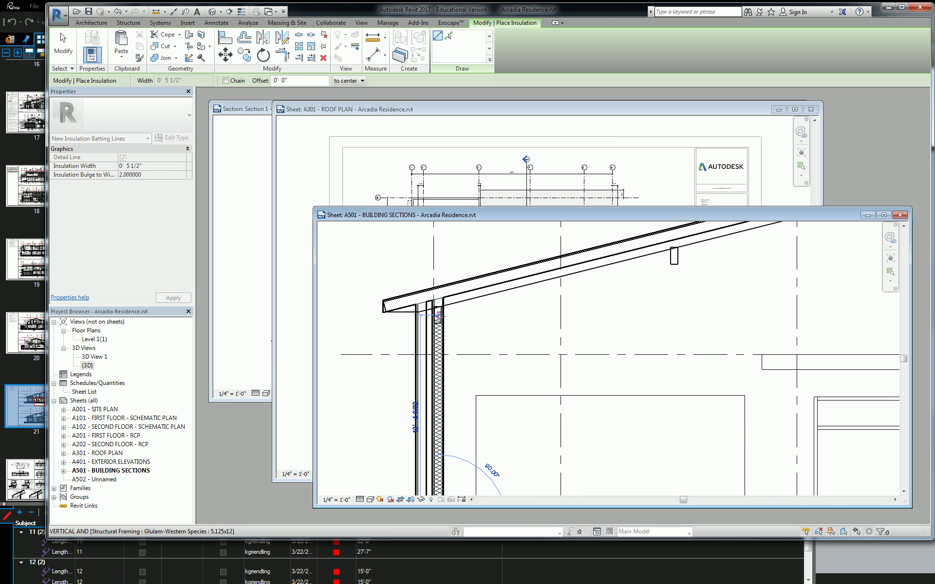
{"action": "scroll", "coordinate": [439, 321], "scroll_direction": "up", "scroll_amount": 2}
{"action": "left_click", "coordinate": [437, 324]}
{"action": "scroll", "coordinate": [518, 310], "scroll_direction": "down", "scroll_amount": 3}
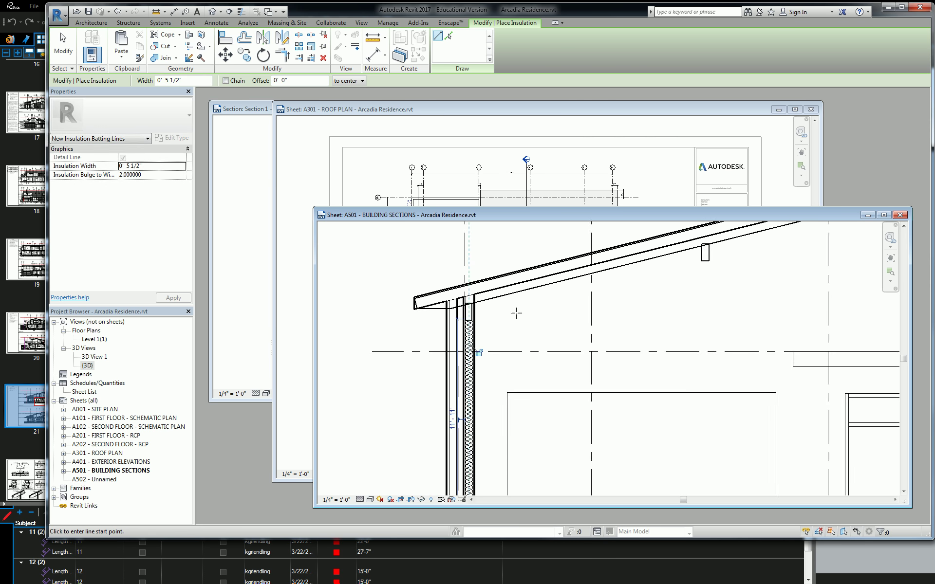
Draw batt insulation within the long roof slope, from the top of the grid A wall up to the ridge.
{"action": "scroll", "coordinate": [484, 311], "scroll_direction": "up", "scroll_amount": 4}
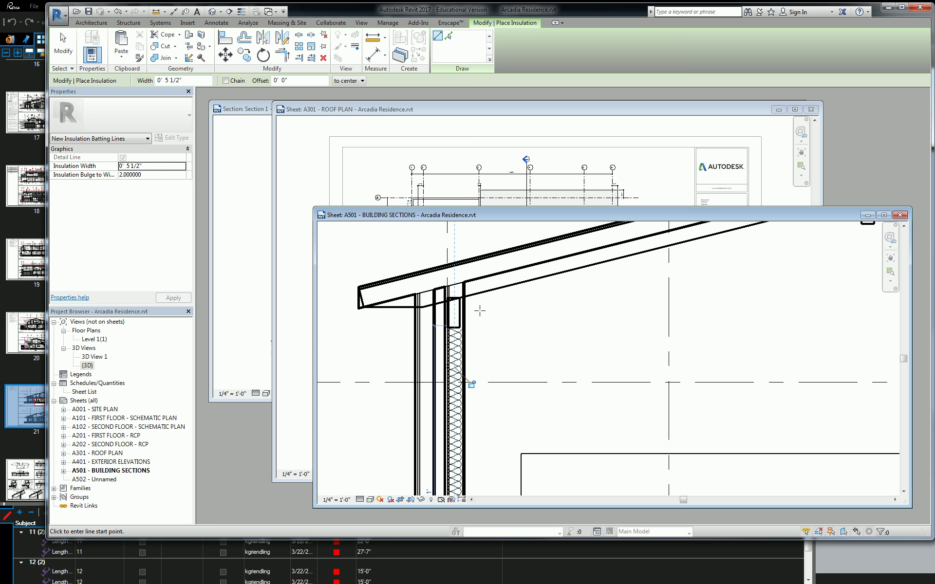
{"action": "middle_click_drag", "start_coordinate": [480, 310], "coordinate": [377, 360]}
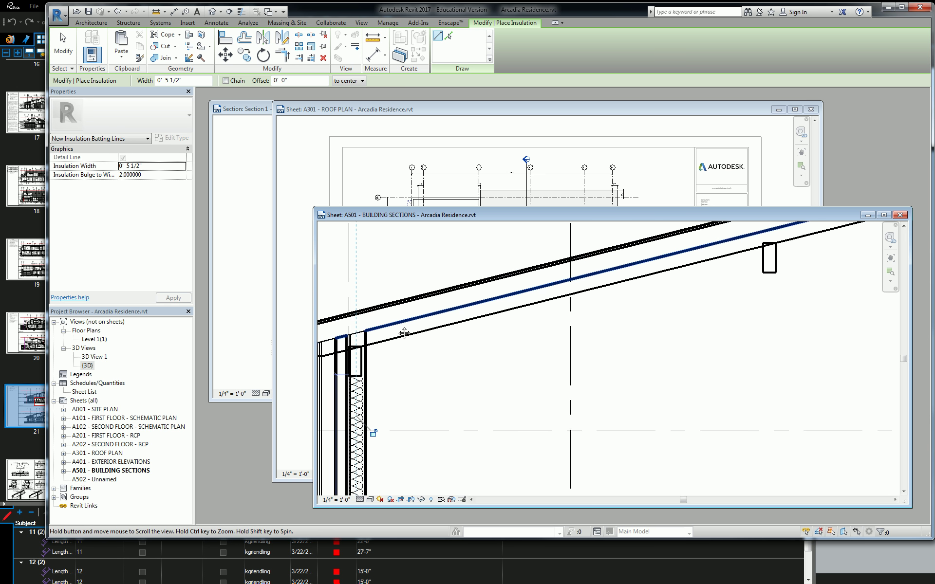
{"action": "left_click", "coordinate": [361, 333]}
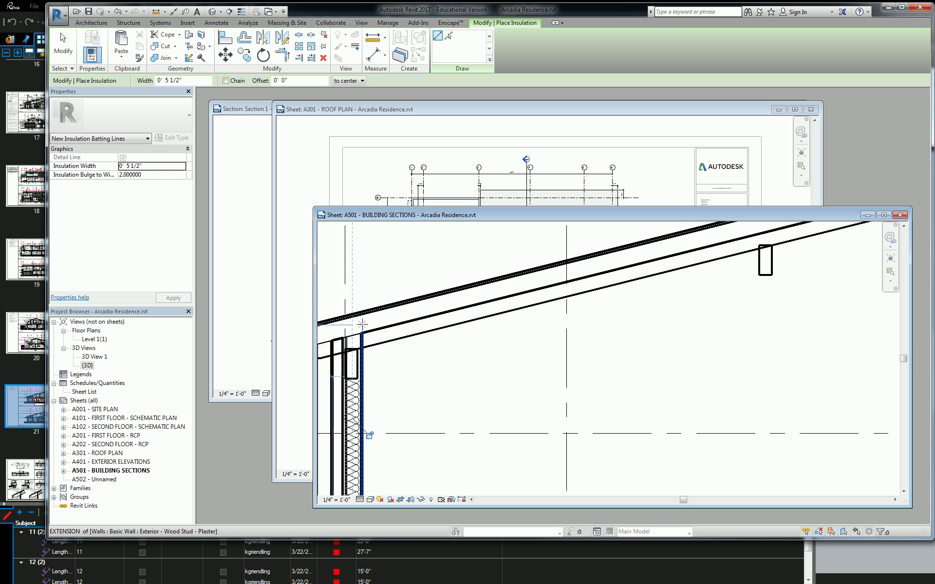
{"action": "scroll", "coordinate": [370, 331], "scroll_direction": "down", "scroll_amount": 5}
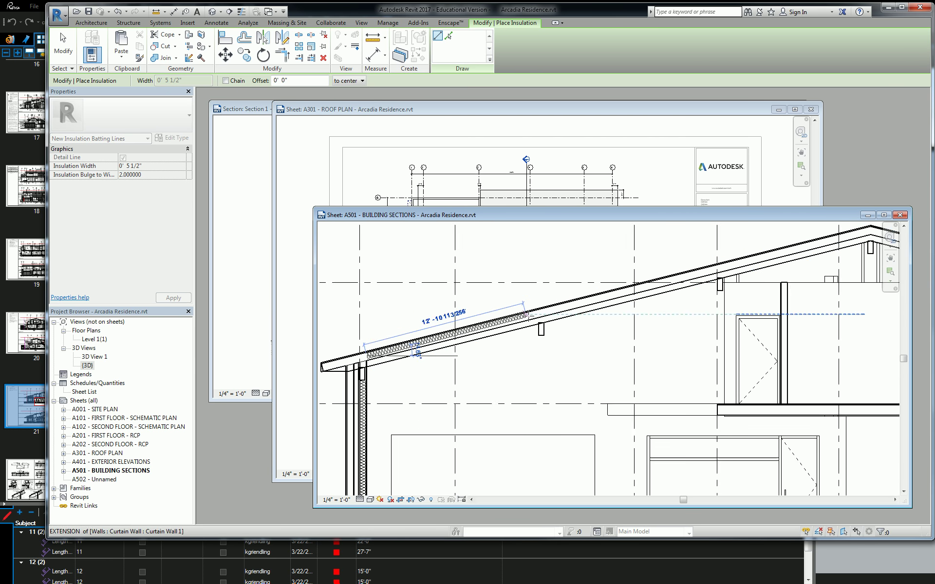
{"action": "scroll", "coordinate": [826, 241], "scroll_direction": "up", "scroll_amount": 4}
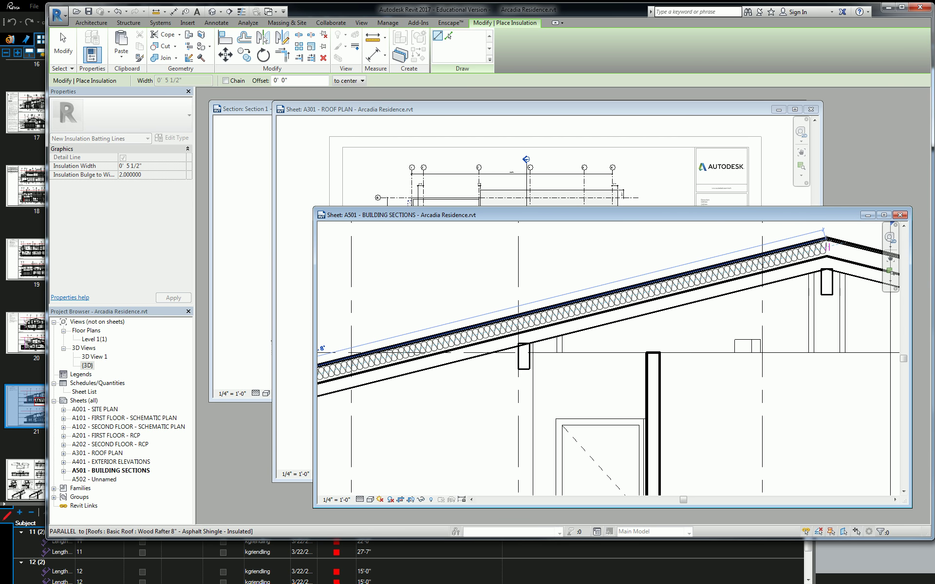
{"action": "scroll", "coordinate": [827, 240], "scroll_direction": "down", "scroll_amount": 2}
{"action": "middle_click_drag", "start_coordinate": [827, 241], "coordinate": [644, 249]}
{"action": "left_click", "coordinate": [644, 250]}
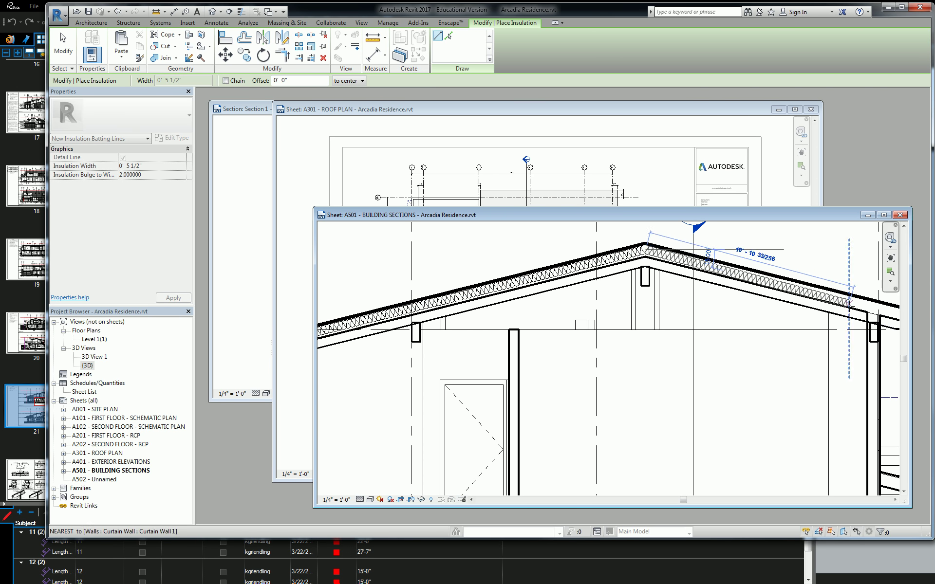
Draw batt insulation within the short roof slope from the ridge down to the eave beyond grid F, and end the command.
{"action": "middle_click_drag", "start_coordinate": [864, 299], "coordinate": [768, 272]}
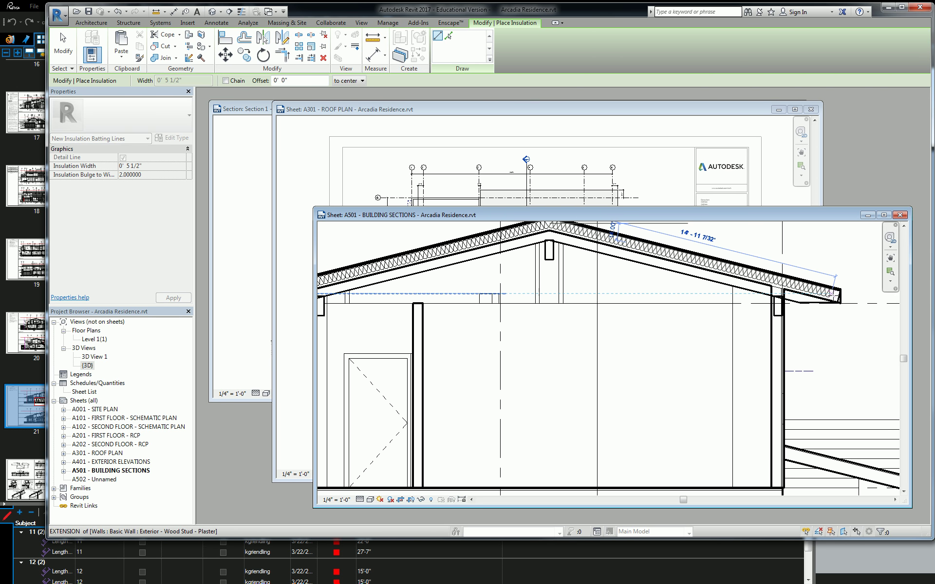
{"action": "scroll", "coordinate": [834, 294], "scroll_direction": "up", "scroll_amount": 2}
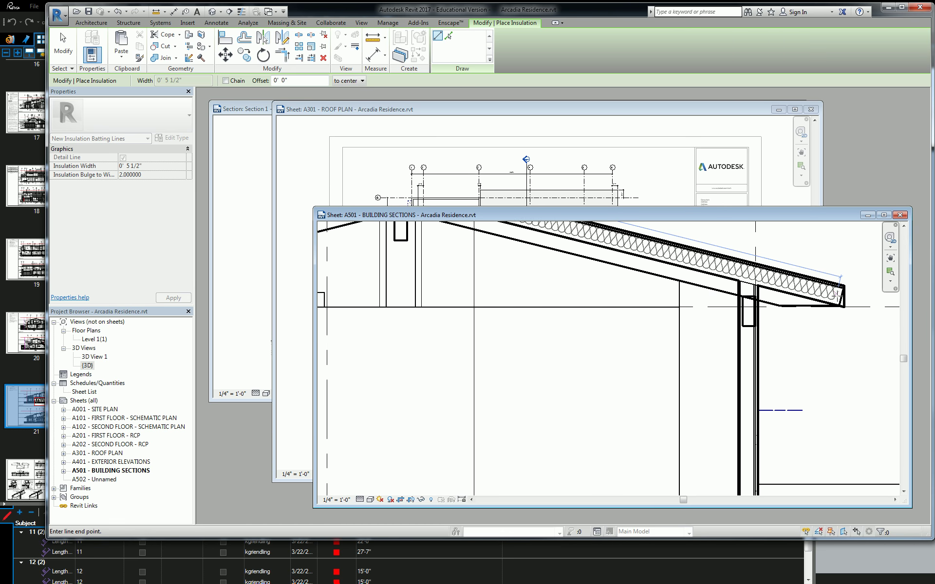
{"action": "left_click", "coordinate": [843, 293]}
{"action": "scroll", "coordinate": [843, 293], "scroll_direction": "down", "scroll_amount": 3}
{"action": "key", "text": "Escape"}
{"action": "key", "text": "Escape"}
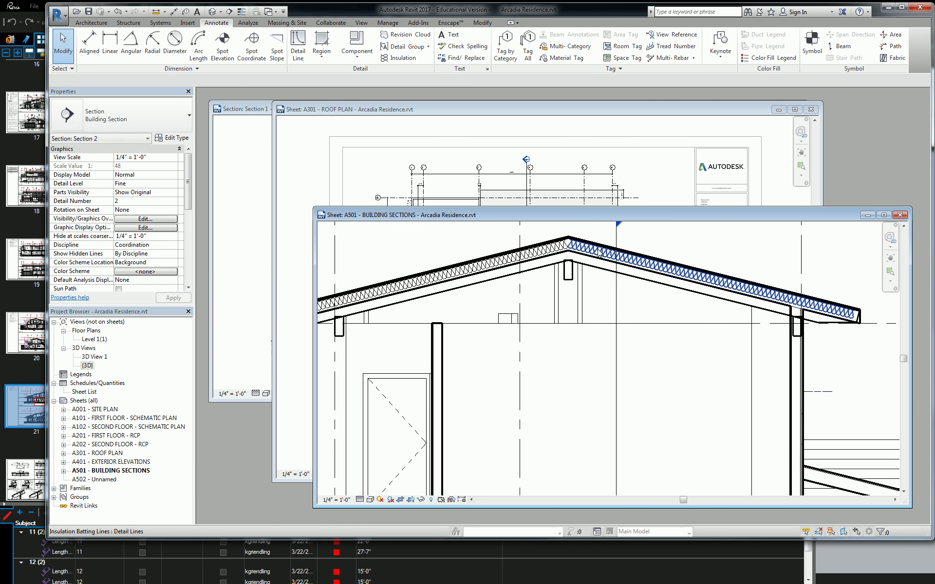
Set the width of both main roof insulation runs to 8 inches.
{"action": "left_click", "coordinate": [554, 251]}
{"action": "scroll", "coordinate": [524, 334], "scroll_direction": "up", "scroll_amount": 4}
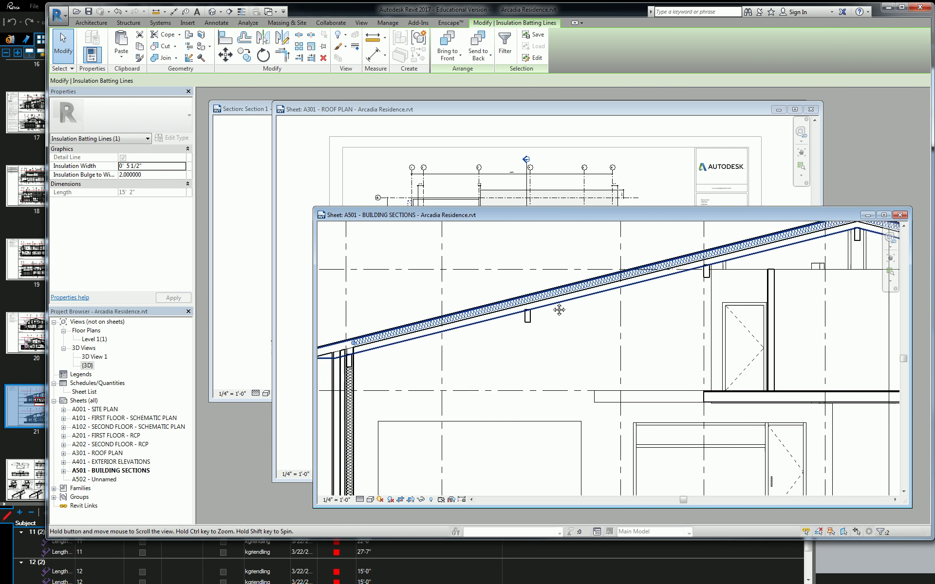
{"action": "scroll", "coordinate": [535, 331], "scroll_direction": "down", "scroll_amount": 1}
{"action": "middle_click_drag", "start_coordinate": [672, 286], "coordinate": [504, 375]}
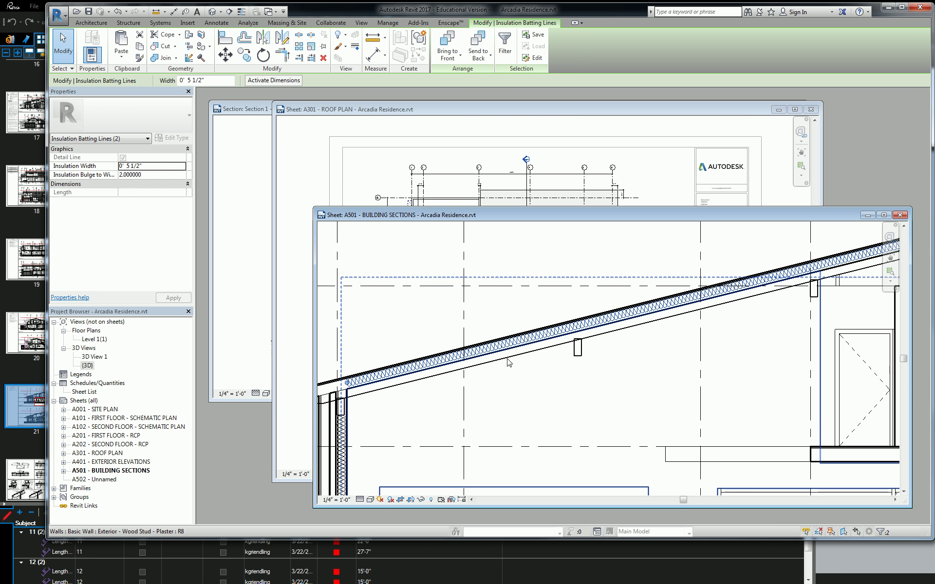
{"action": "left_click", "coordinate": [218, 81]}
{"action": "double_click", "coordinate": [217, 81]}
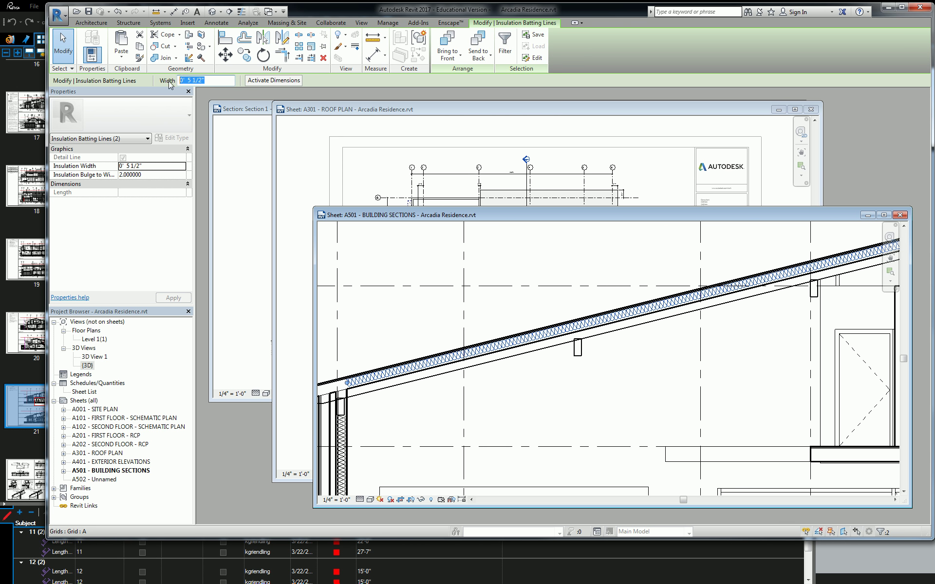
{"action": "type", "text": "7"}
{"action": "key", "text": "Return"}
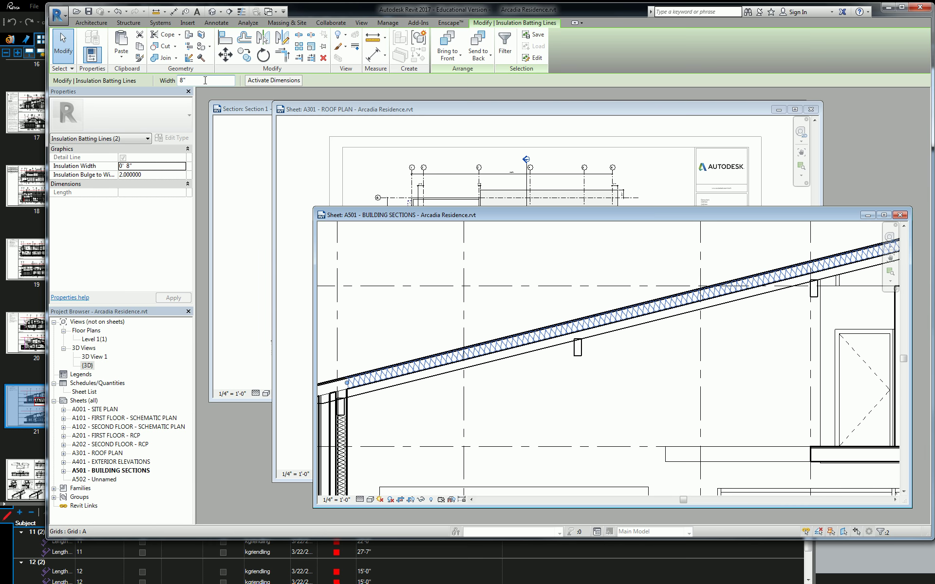
Examine how the widened insulation fits the roof at the ridge and along both slopes.
{"action": "middle_click_drag", "start_coordinate": [788, 290], "coordinate": [587, 286]}
{"action": "middle_click_drag", "start_coordinate": [679, 295], "coordinate": [482, 394]}
{"action": "scroll", "coordinate": [617, 336], "scroll_direction": "up", "scroll_amount": 4}
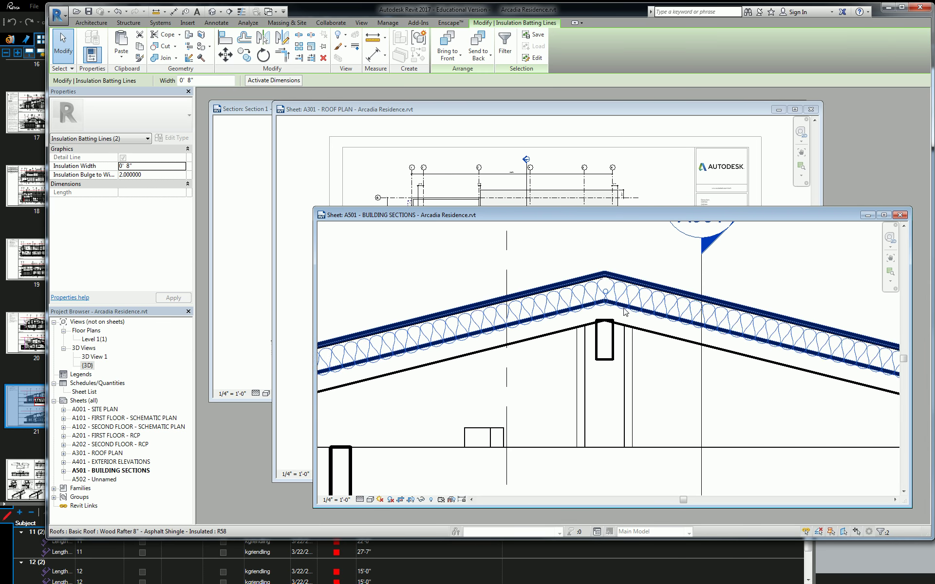
{"action": "scroll", "coordinate": [624, 309], "scroll_direction": "down", "scroll_amount": 2}
{"action": "key", "text": "Escape"}
{"action": "middle_click_drag", "start_coordinate": [757, 350], "coordinate": [531, 283]}
{"action": "scroll", "coordinate": [718, 309], "scroll_direction": "up", "scroll_amount": 2}
{"action": "scroll", "coordinate": [655, 314], "scroll_direction": "down", "scroll_amount": 8}
{"action": "middle_click_drag", "start_coordinate": [501, 363], "coordinate": [621, 323]}
{"action": "middle_click_drag", "start_coordinate": [437, 355], "coordinate": [703, 280]}
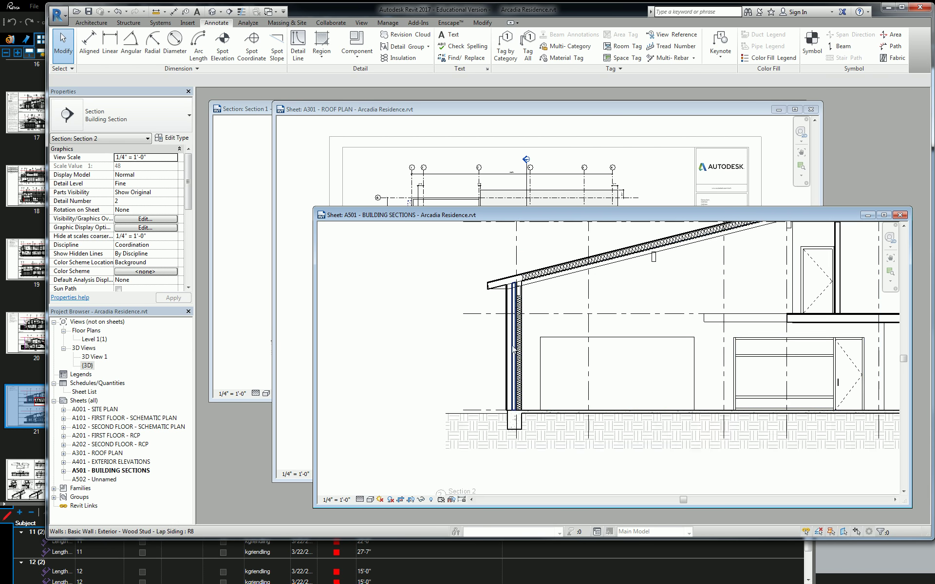
Create similar 5 1/2 inch insulation from the grid A wall's batt inside the exterior wall at grid G, from the slab to the low roof.
{"action": "scroll", "coordinate": [516, 336], "scroll_direction": "up", "scroll_amount": 3}
{"action": "left_click", "coordinate": [520, 323]}
{"action": "key", "text": "c"}
{"action": "key", "text": "s"}
{"action": "middle_click_drag", "start_coordinate": [762, 346], "coordinate": [261, 378]}
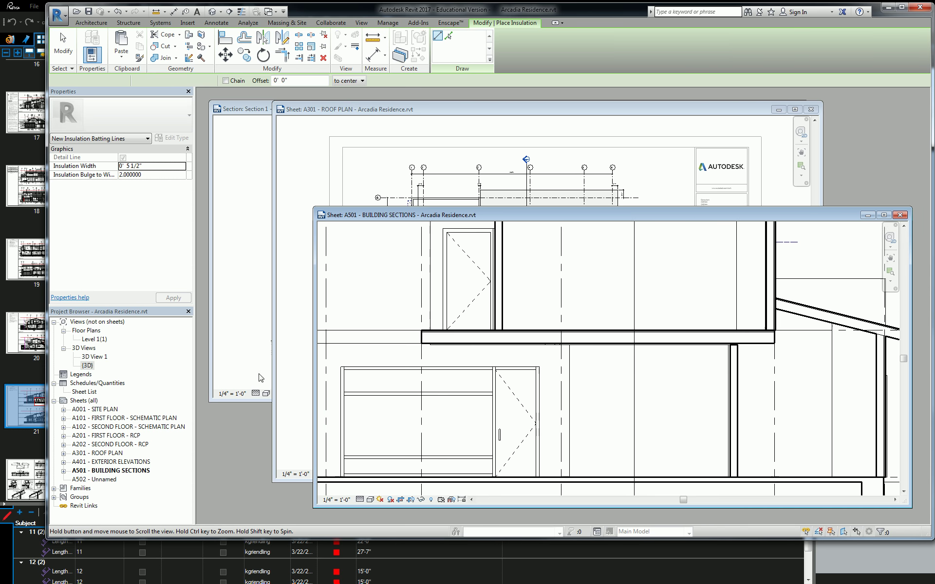
{"action": "middle_click_drag", "start_coordinate": [753, 382], "coordinate": [513, 347]}
{"action": "scroll", "coordinate": [635, 423], "scroll_direction": "up", "scroll_amount": 2}
{"action": "scroll", "coordinate": [633, 432], "scroll_direction": "up", "scroll_amount": 1}
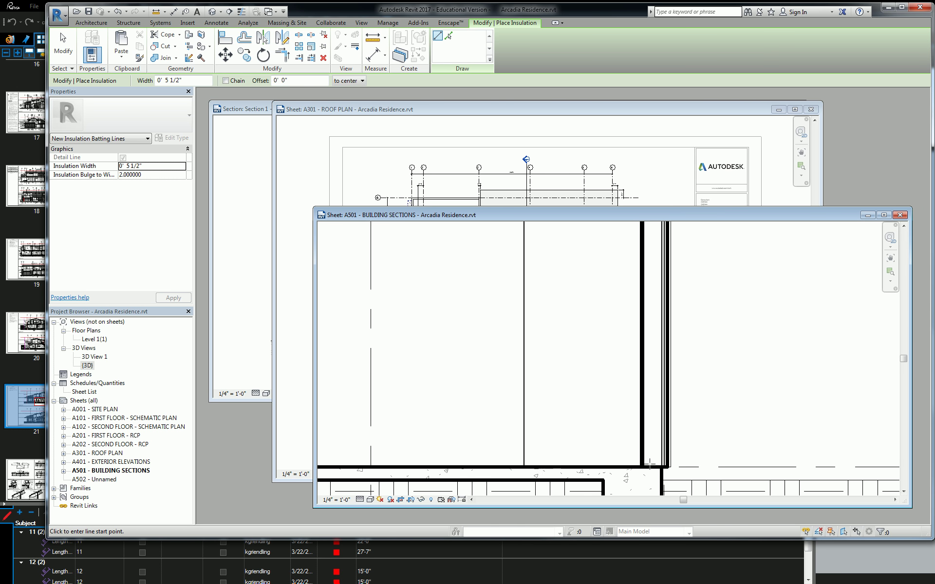
{"action": "left_click", "coordinate": [648, 455]}
{"action": "scroll", "coordinate": [655, 401], "scroll_direction": "down", "scroll_amount": 3}
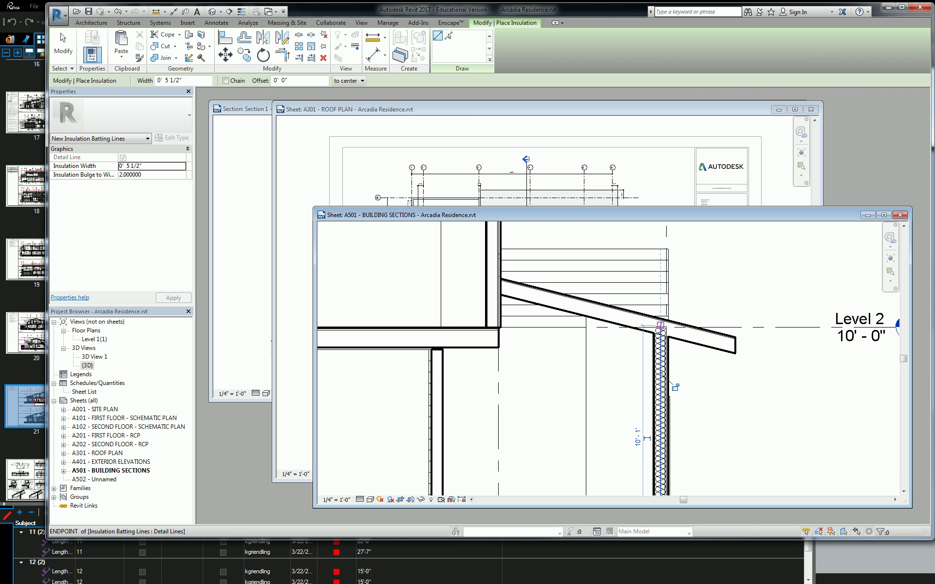
Insulate the low roof from the grid G wall to the upper-floor wall, and the upper-floor wall at grid F up to its beam.
{"action": "left_click", "coordinate": [662, 329]}
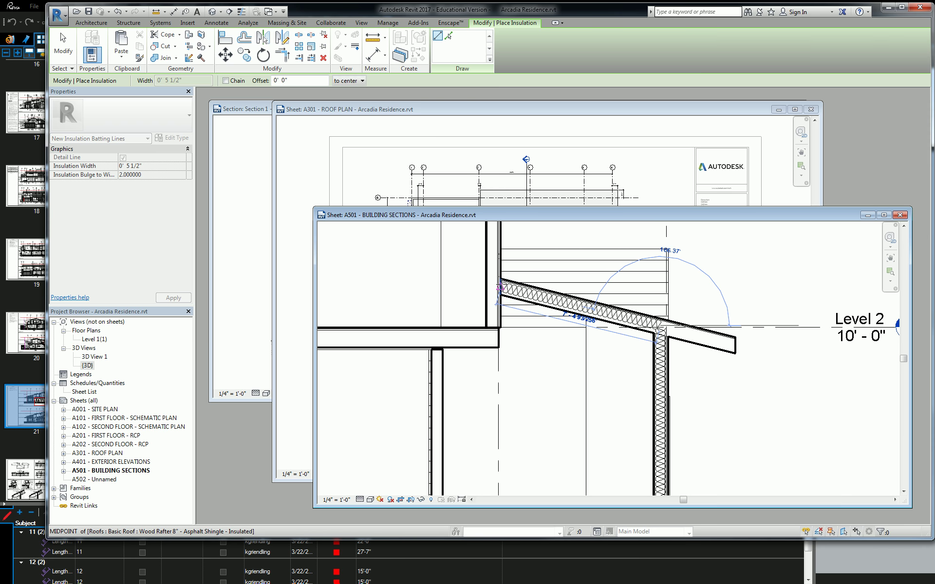
{"action": "left_click", "coordinate": [500, 288]}
{"action": "scroll", "coordinate": [501, 295], "scroll_direction": "down", "scroll_amount": 1}
{"action": "middle_click_drag", "start_coordinate": [501, 295], "coordinate": [558, 444]}
{"action": "left_click", "coordinate": [547, 373]}
{"action": "scroll", "coordinate": [548, 319], "scroll_direction": "down", "scroll_amount": 1}
{"action": "scroll", "coordinate": [557, 387], "scroll_direction": "up", "scroll_amount": 3}
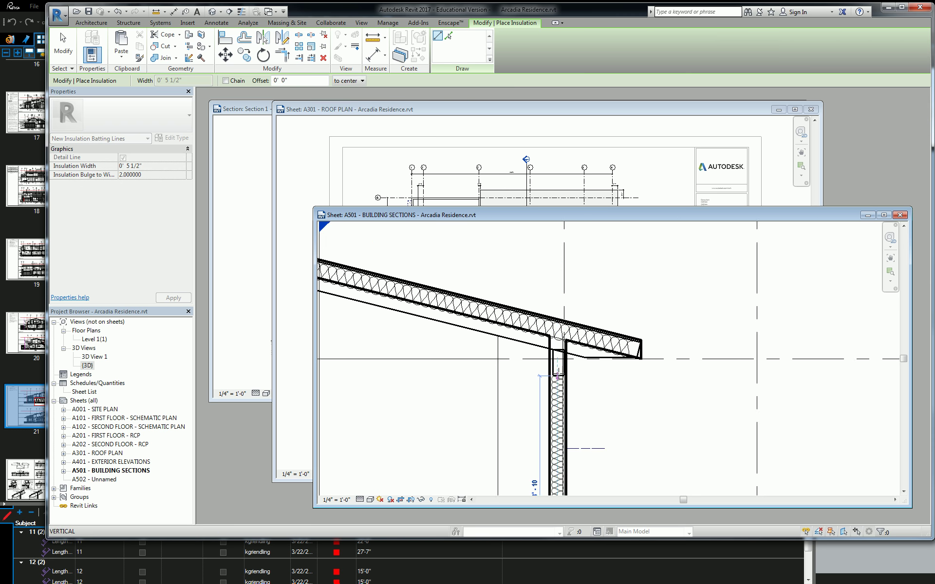
{"action": "left_click", "coordinate": [558, 376]}
{"action": "key", "text": "Escape"}
Maximize the A501 sheet window and show the whole of Section 2.
{"action": "scroll", "coordinate": [537, 407], "scroll_direction": "down", "scroll_amount": 3}
{"action": "middle_click_drag", "start_coordinate": [537, 407], "coordinate": [726, 264]}
{"action": "scroll", "coordinate": [724, 265], "scroll_direction": "down", "scroll_amount": 1}
{"action": "middle_click_drag", "start_coordinate": [692, 309], "coordinate": [711, 342]}
{"action": "double_click", "coordinate": [676, 213]}
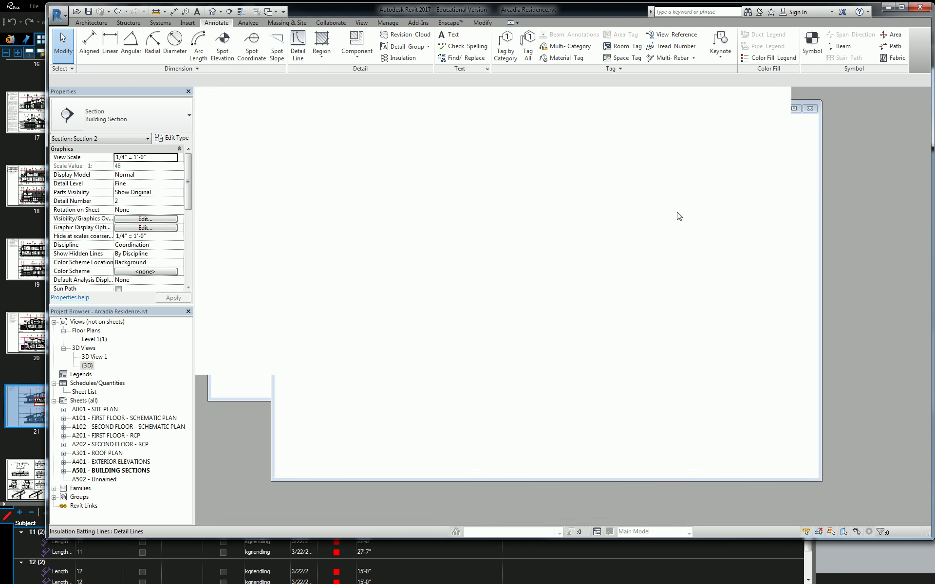
{"action": "middle_click_drag", "start_coordinate": [577, 254], "coordinate": [750, 319]}
{"action": "scroll", "coordinate": [751, 320], "scroll_direction": "up", "scroll_amount": 1}
{"action": "middle_click_drag", "start_coordinate": [711, 277], "coordinate": [655, 259]}
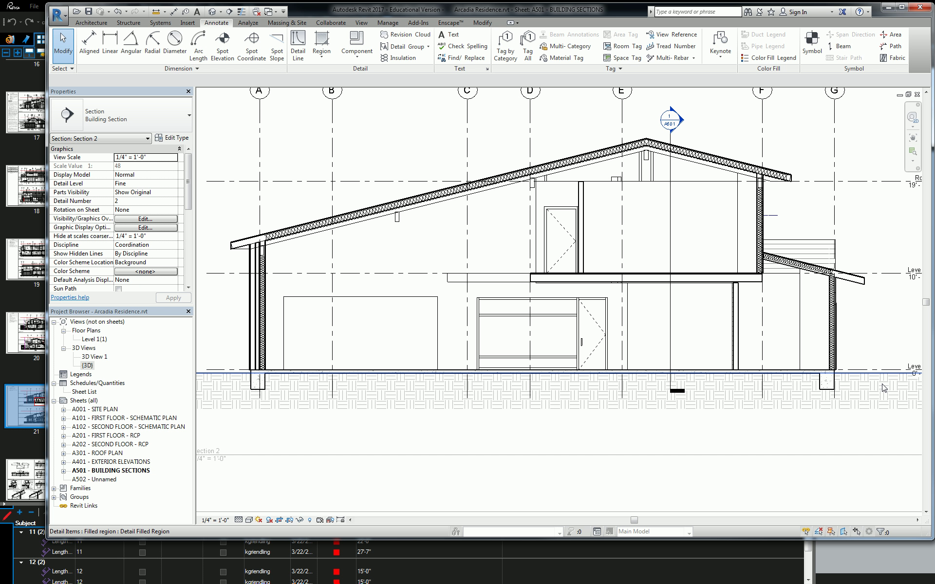
Place room tags in Section 2 for the DINING, ENTRY, LIVING, STUDY and CLO. rooms.
{"action": "middle_click_drag", "start_coordinate": [631, 292], "coordinate": [575, 295]}
{"action": "left_click", "coordinate": [91, 23]}
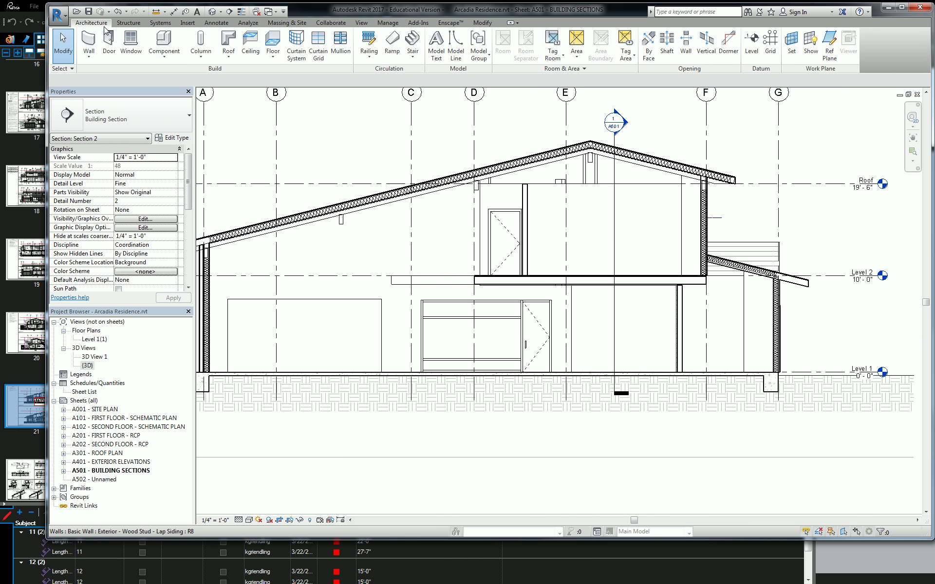
{"action": "left_click", "coordinate": [557, 47]}
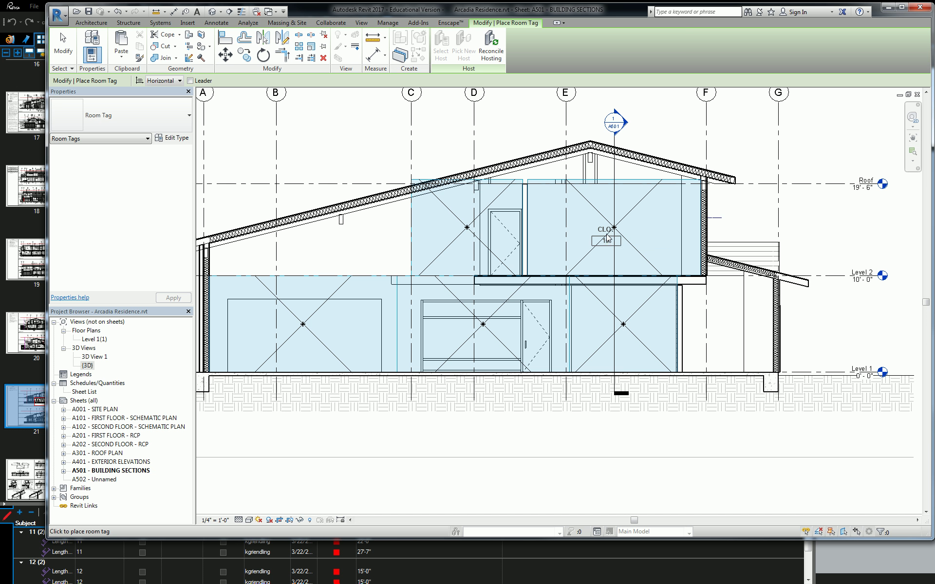
{"action": "left_click", "coordinate": [623, 326]}
{"action": "left_click", "coordinate": [482, 326]}
{"action": "left_click", "coordinate": [310, 329]}
{"action": "left_click", "coordinate": [467, 229]}
{"action": "left_click", "coordinate": [628, 221]}
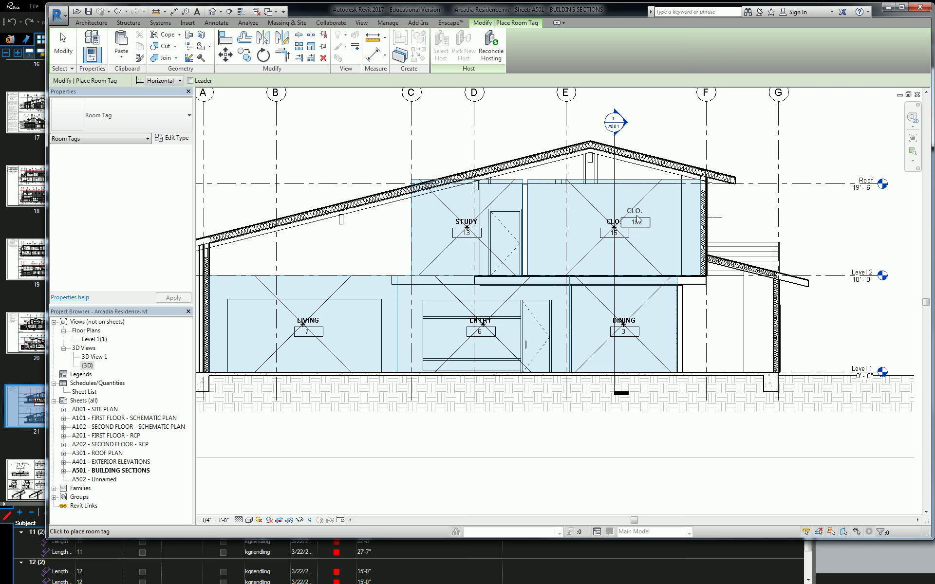
{"action": "key", "text": "Escape"}
{"action": "key", "text": "Escape"}
{"action": "middle_click_drag", "start_coordinate": [606, 269], "coordinate": [670, 290]}
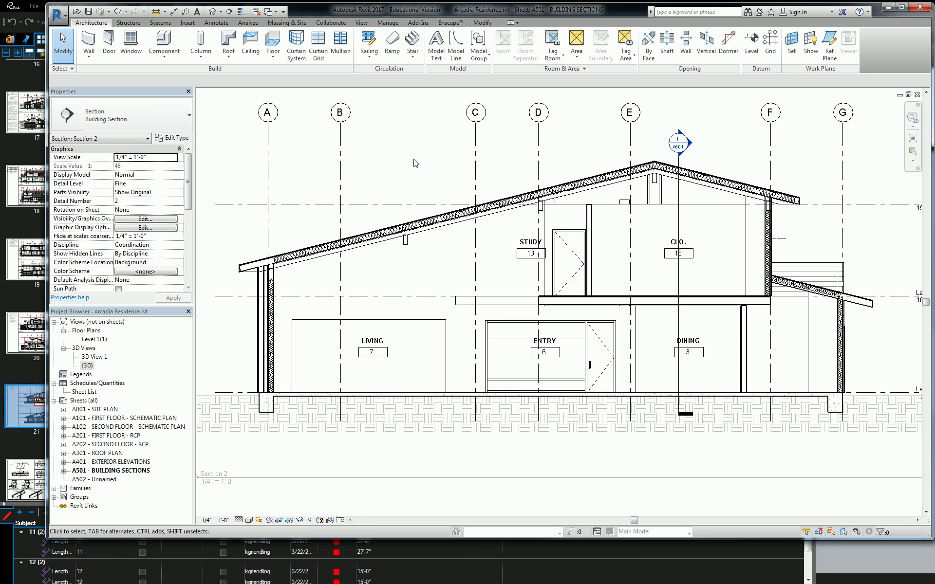